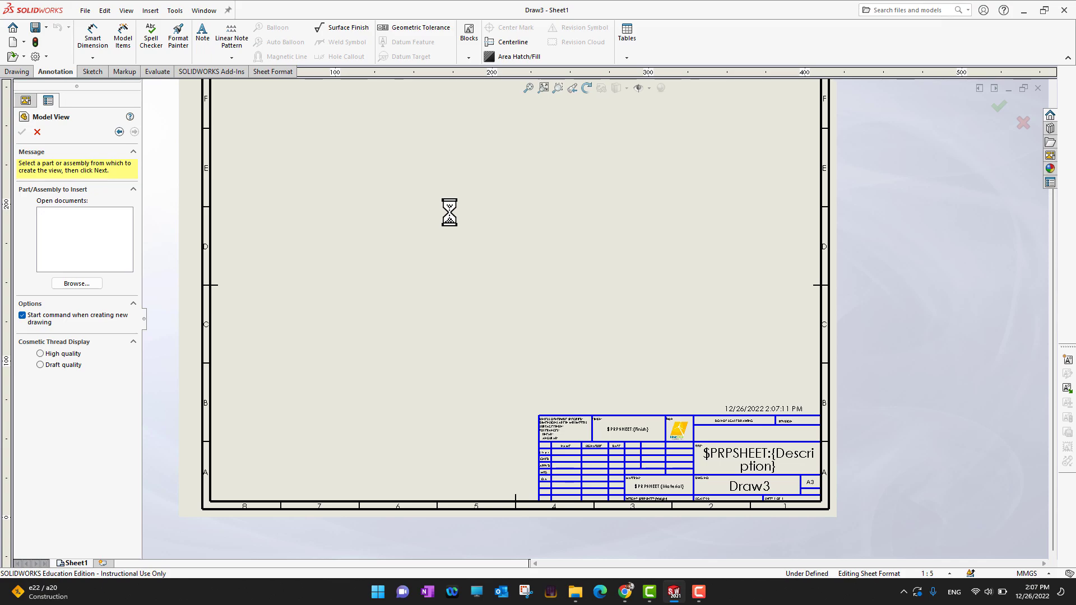
Step: Cancel the model view insertion and enable the Blocks toolbar for the drawing
left_click(37, 132)
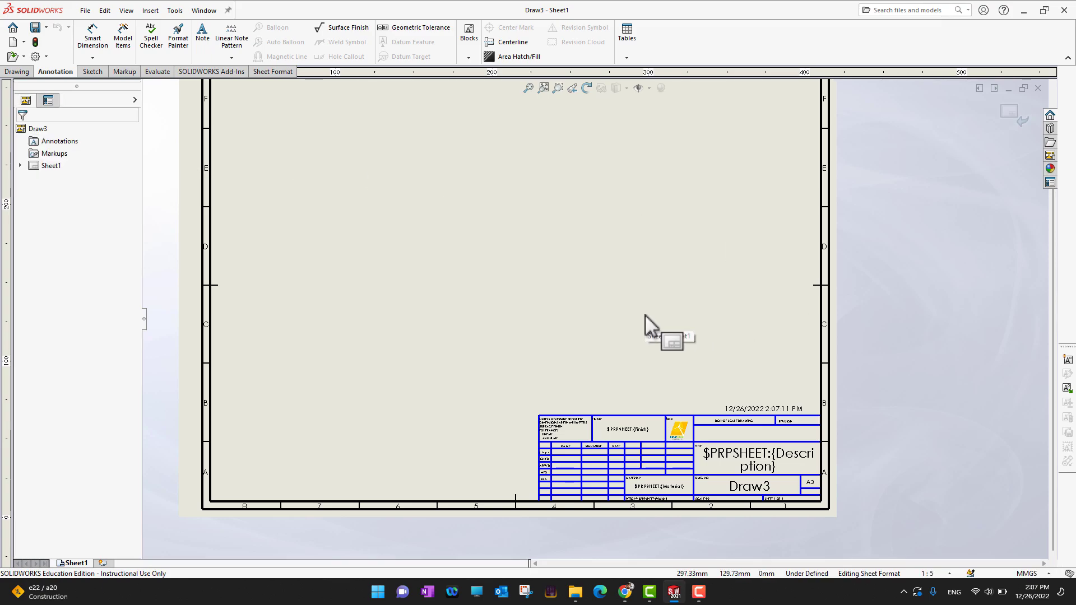
scroll(655, 325, "down", 3)
scroll(695, 521, "down", 1)
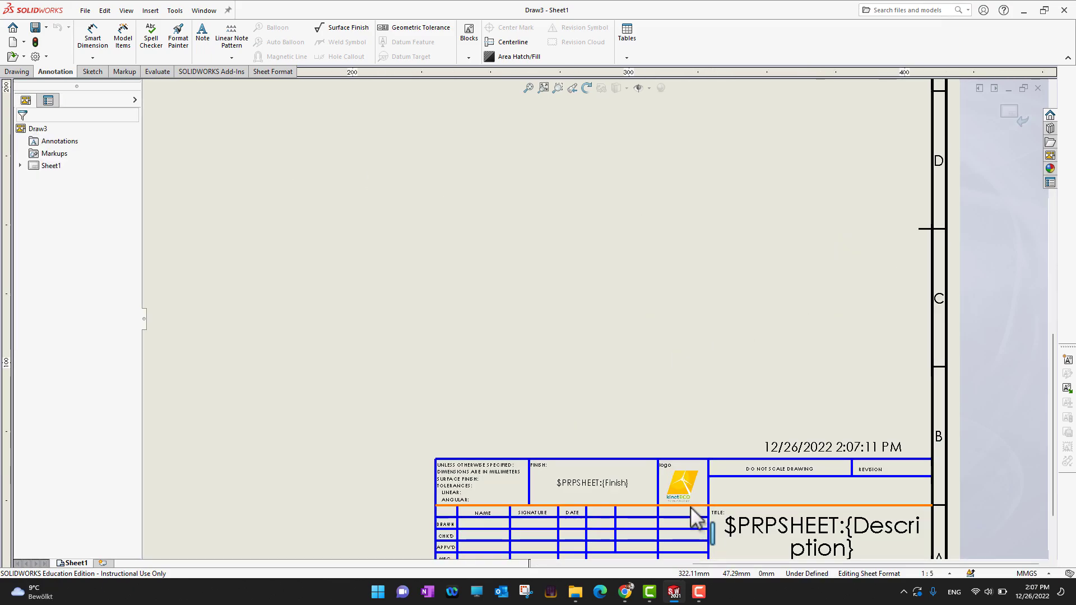
scroll(691, 501, "down", 1)
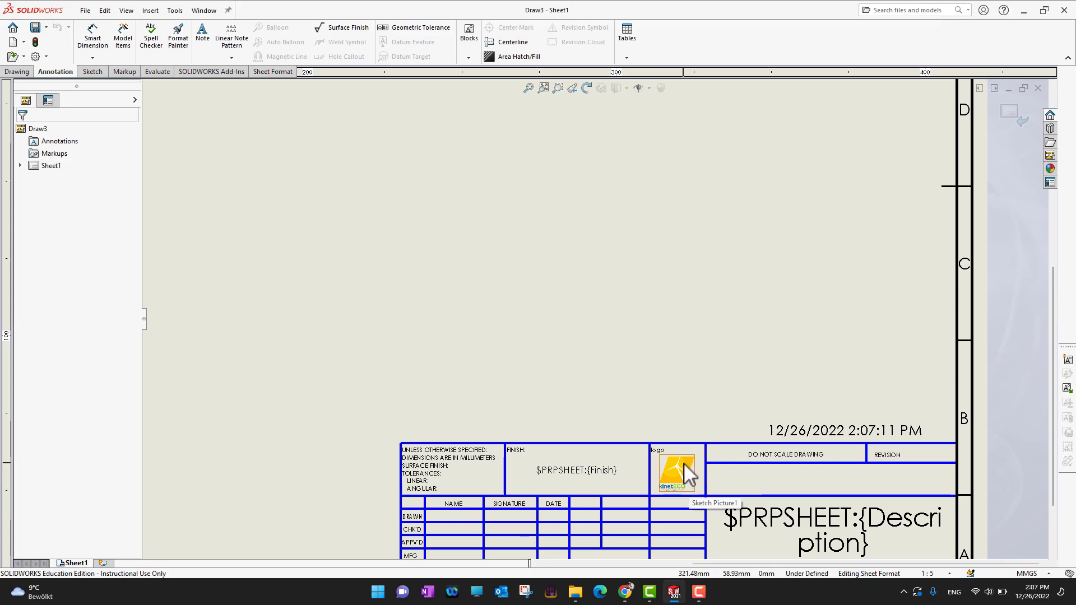
scroll(683, 463, "up", 1)
scroll(681, 460, "down", 1)
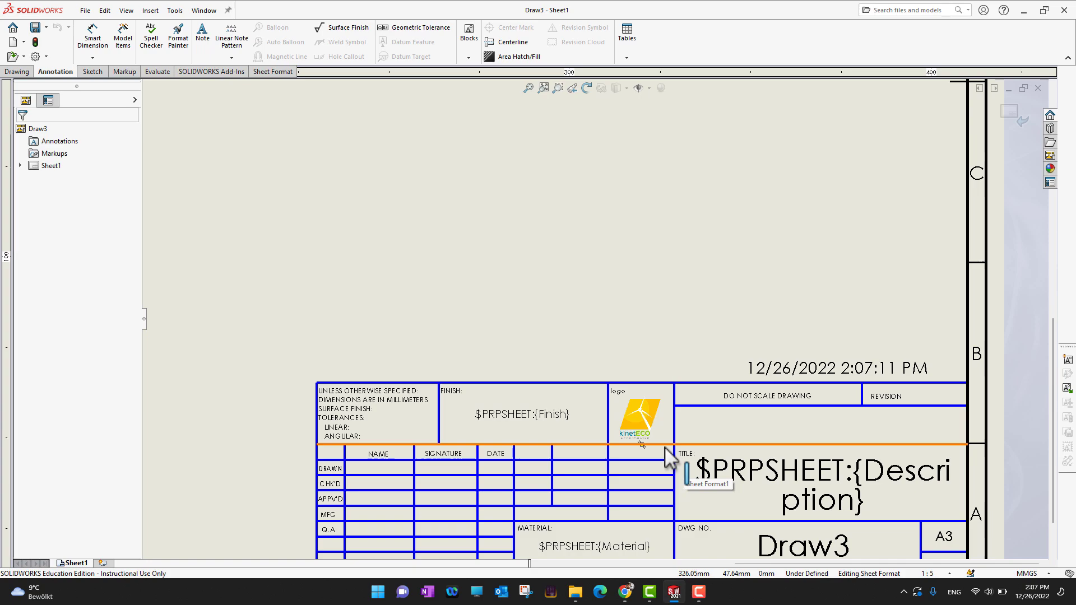
scroll(677, 345, "up", 1)
scroll(677, 343, "up", 1)
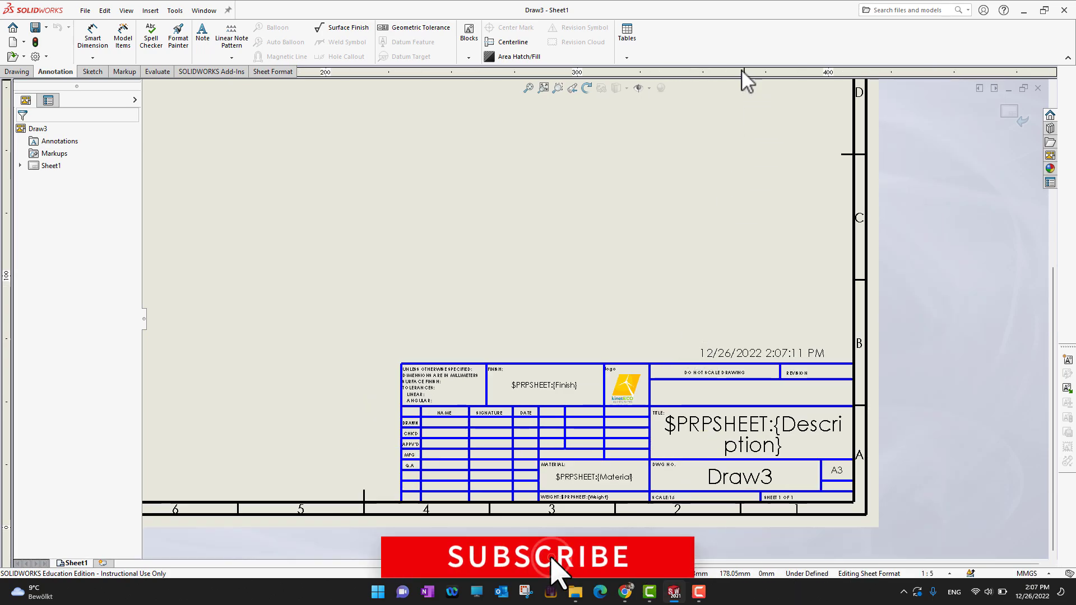
right_click(701, 42)
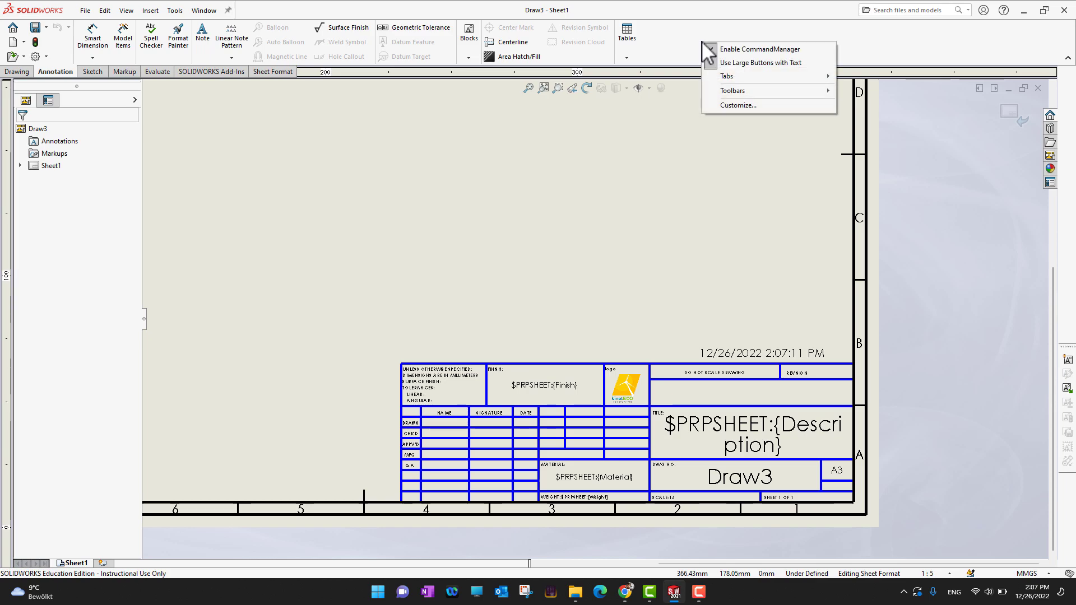
mouse_move(745, 103)
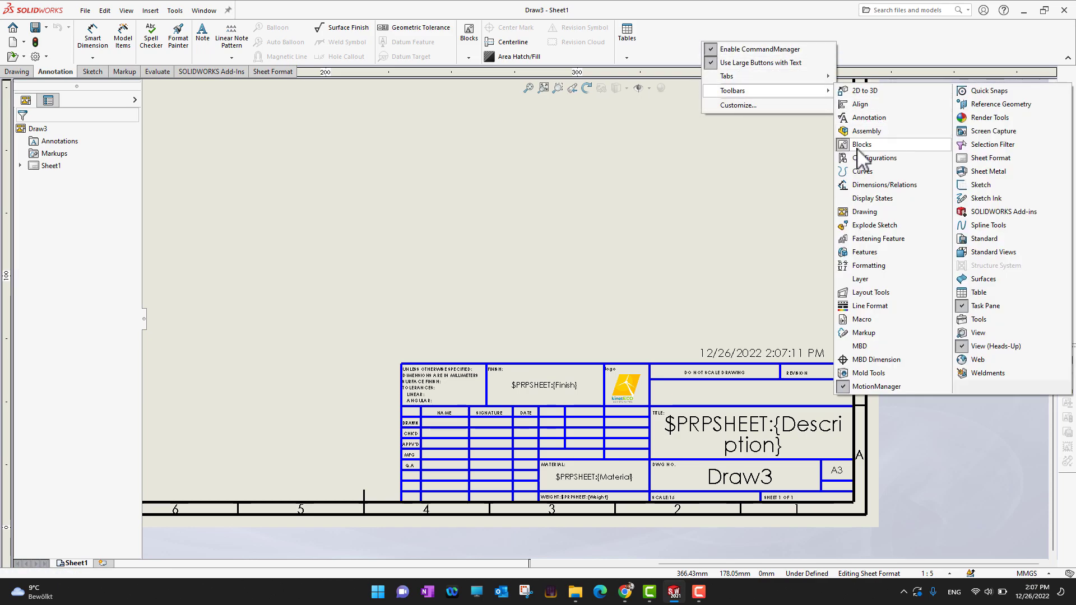
left_click(749, 159)
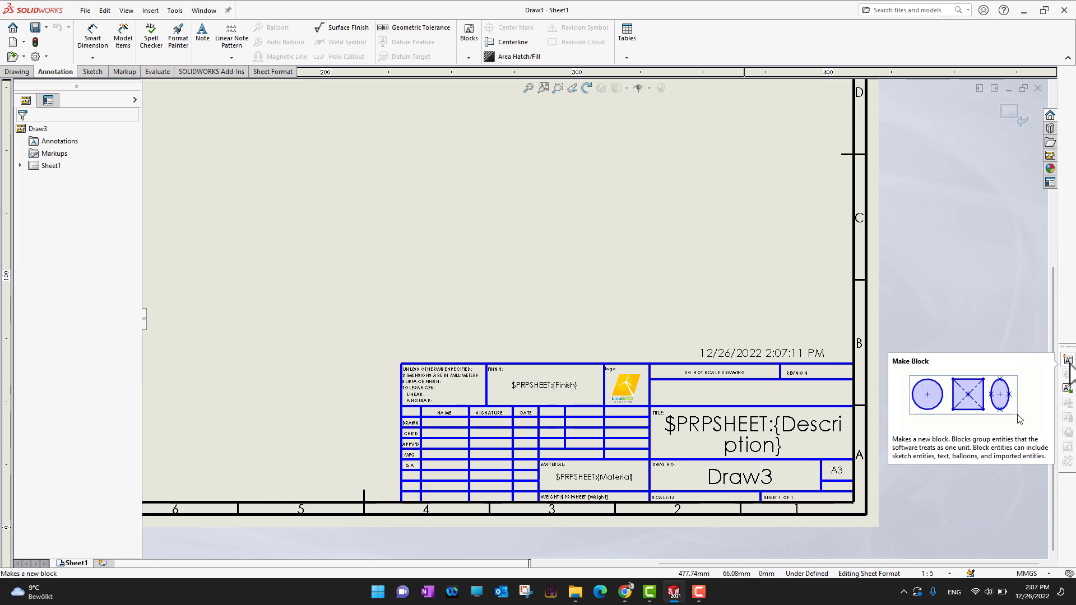
Step: Insert a block, browsing to Exercise Files > Ch 14 > 14_02 and opening the LOGO DXF file
left_click(1067, 388)
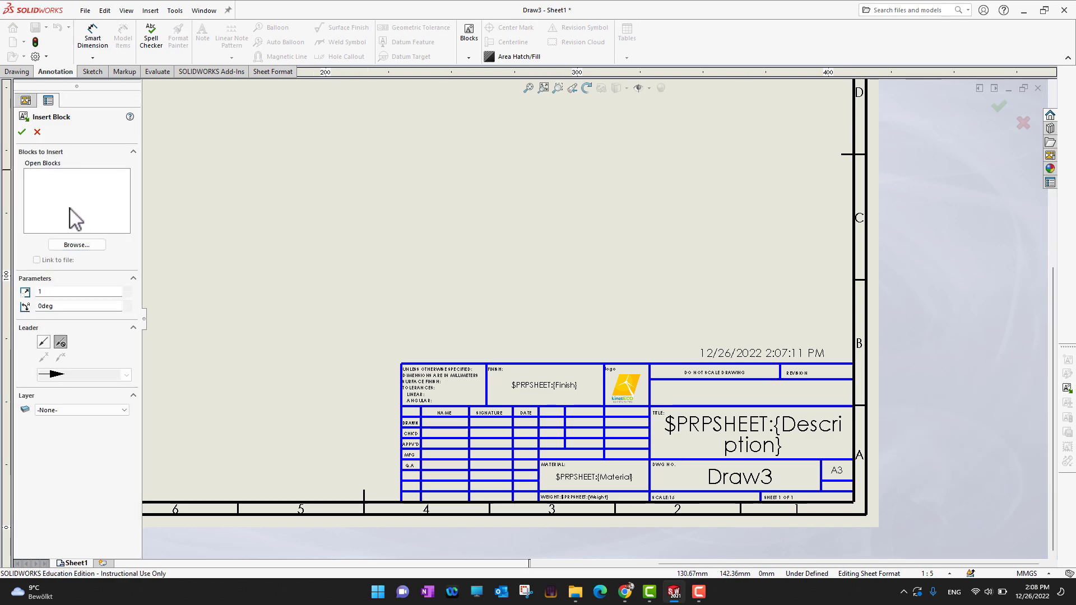
left_click(83, 246)
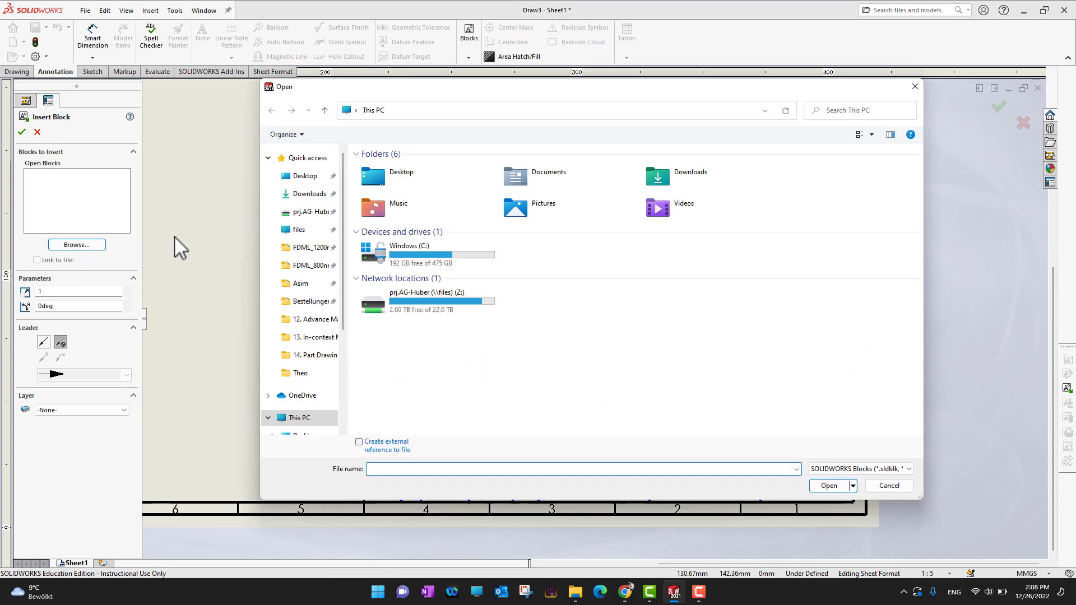
left_click(300, 176)
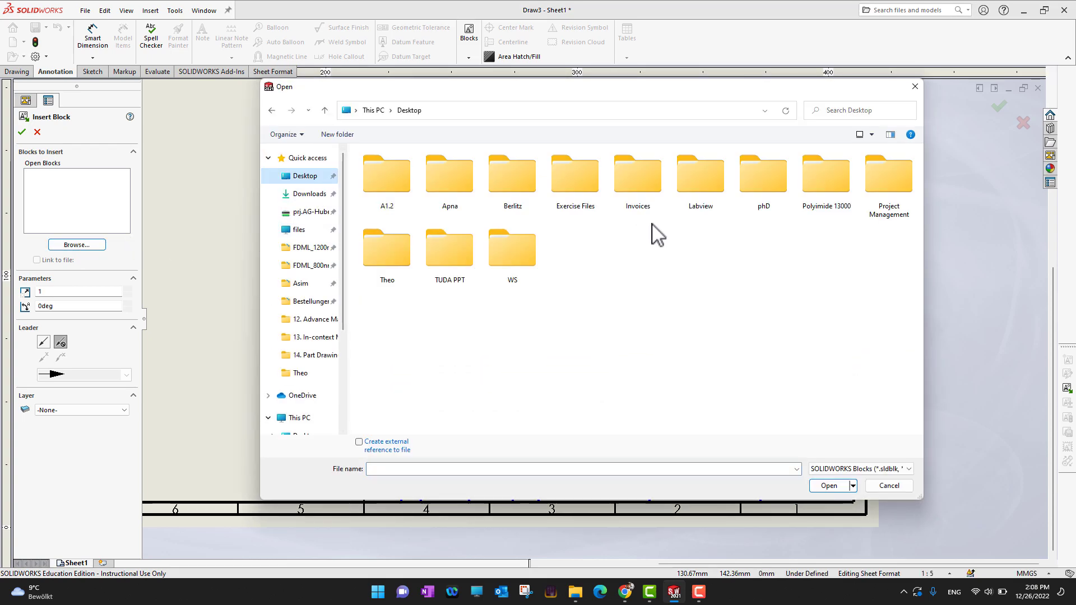
double_click(594, 175)
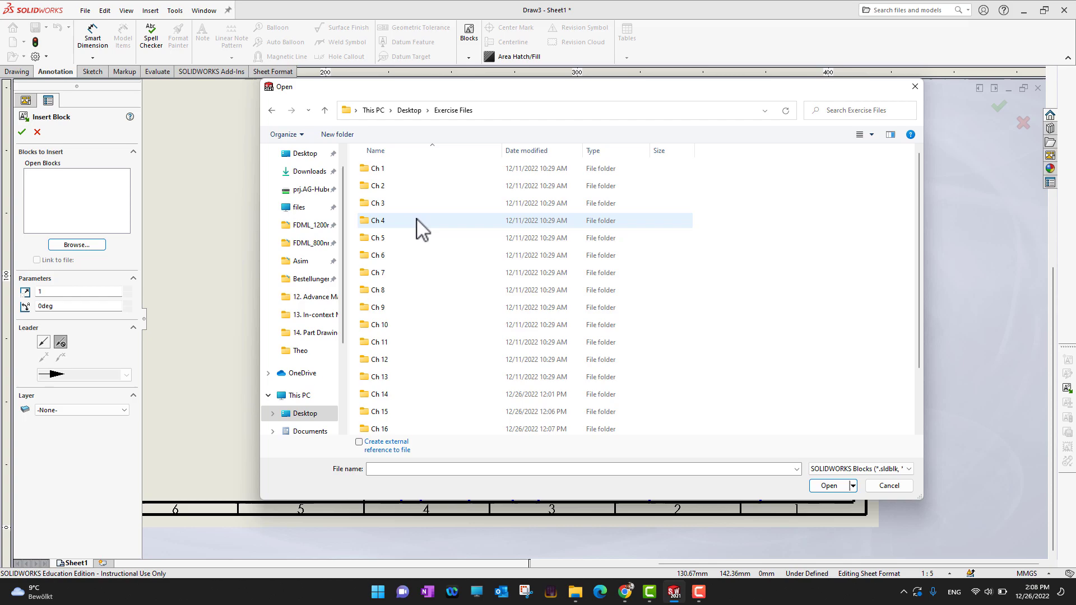
double_click(393, 394)
double_click(402, 186)
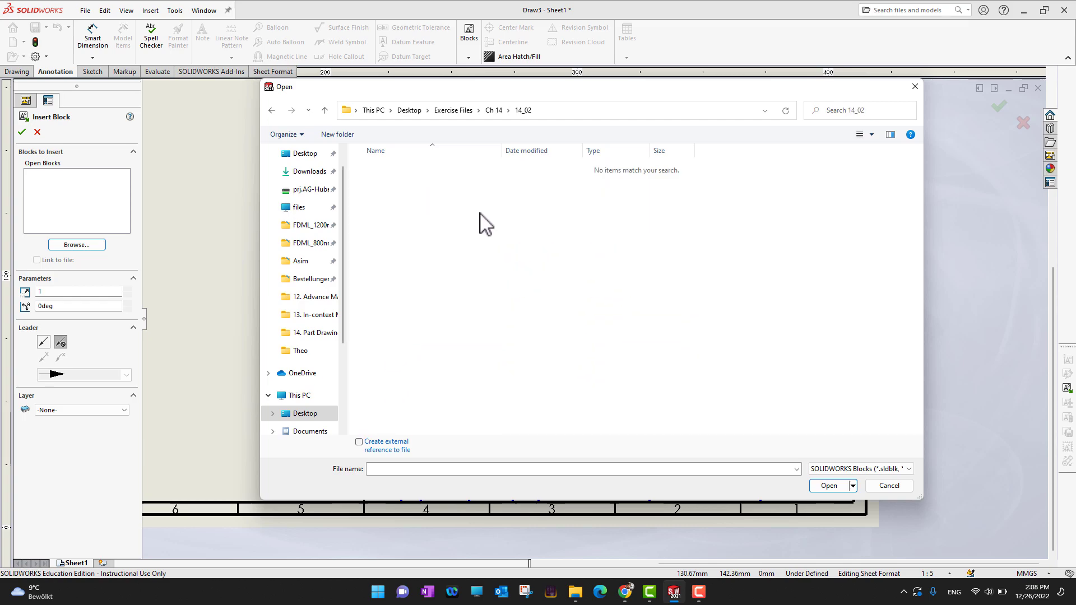
left_click(904, 469)
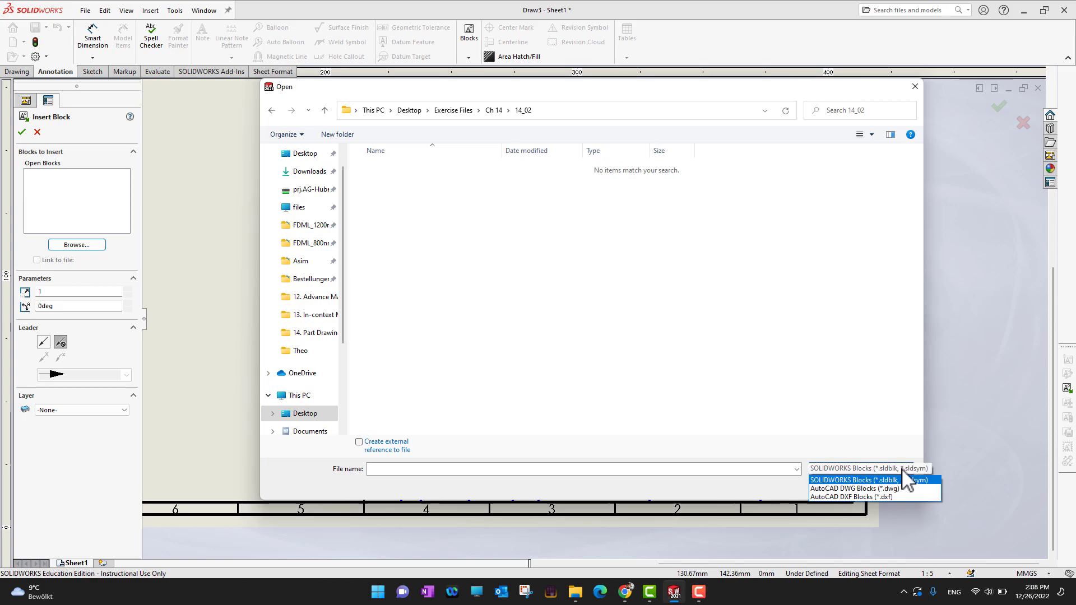
left_click(892, 497)
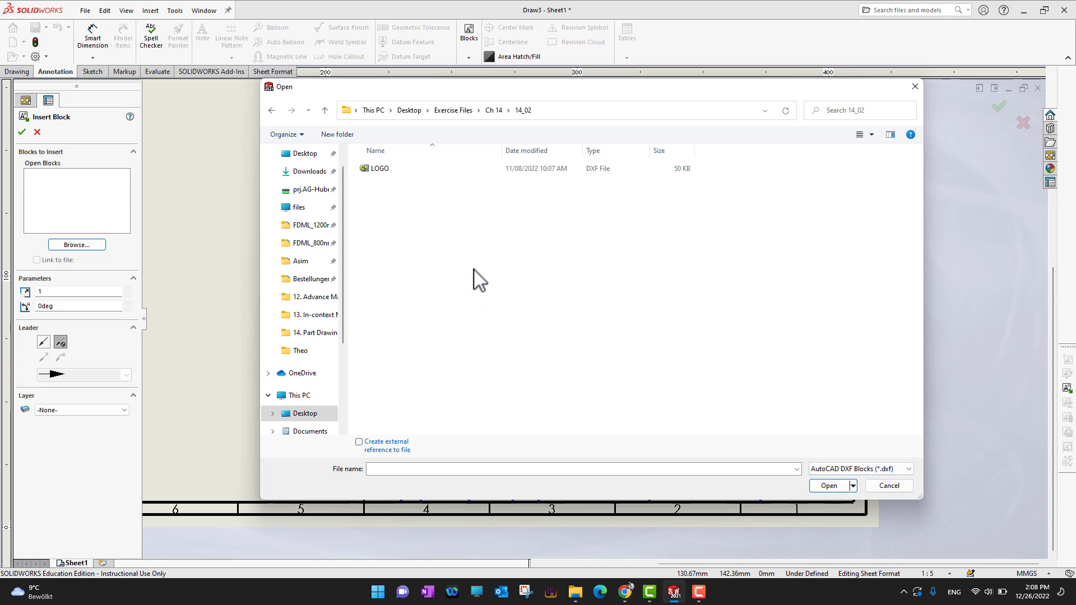
double_click(382, 170)
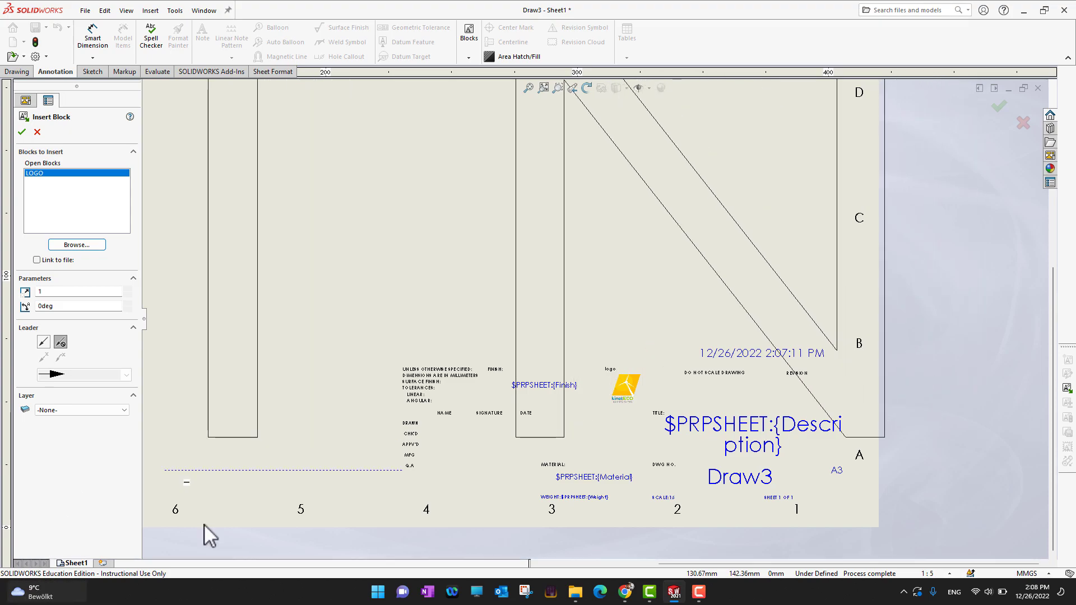
Step: Set the block scale to 0.01 and place two LOGO instances near the title block's left edge
left_click(74, 292)
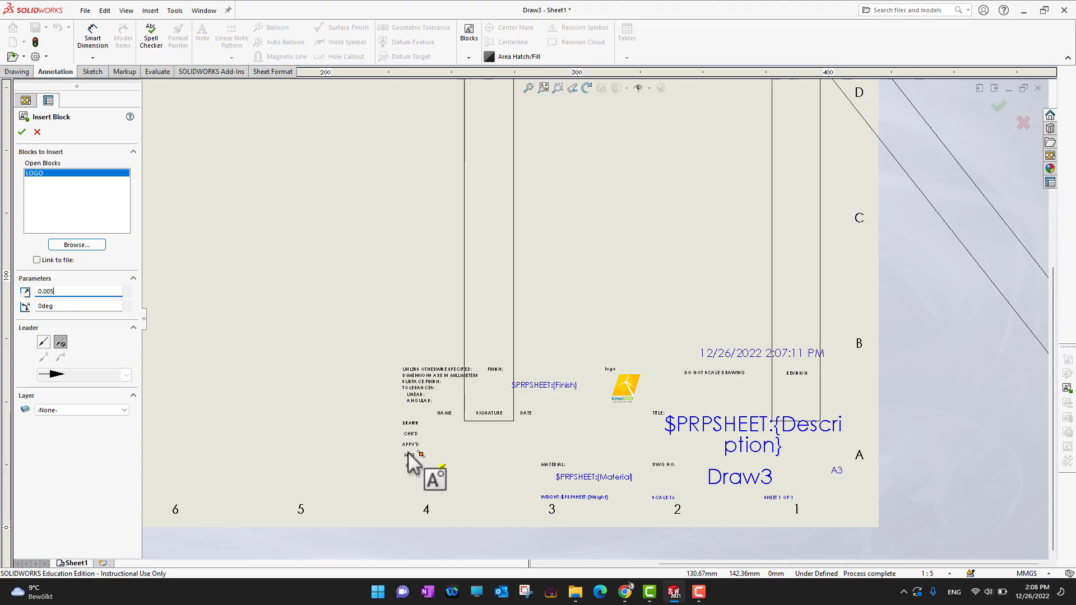
left_click(370, 449)
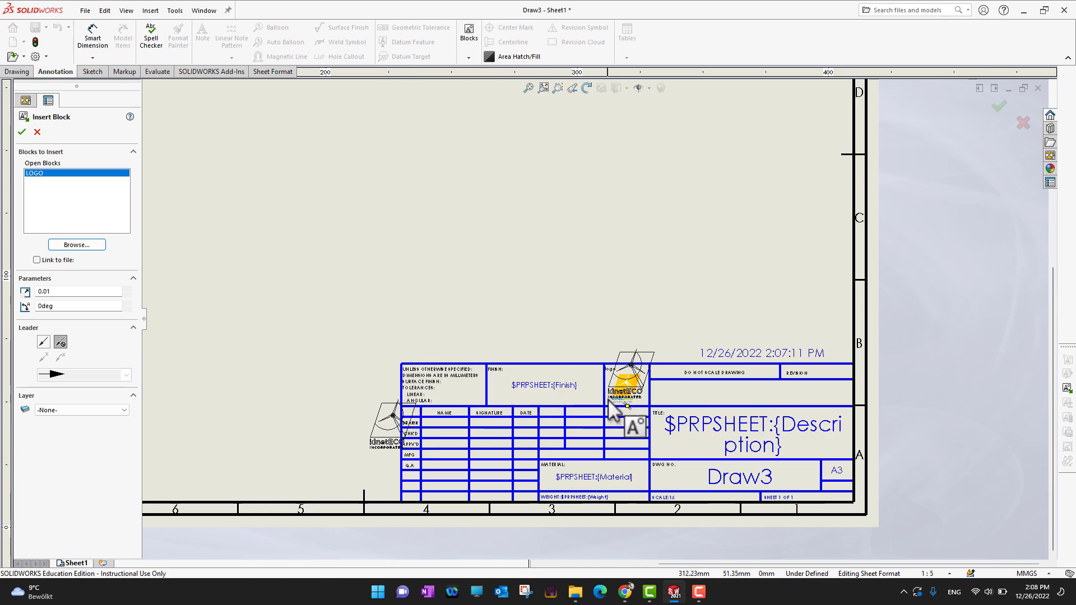
left_click(329, 456)
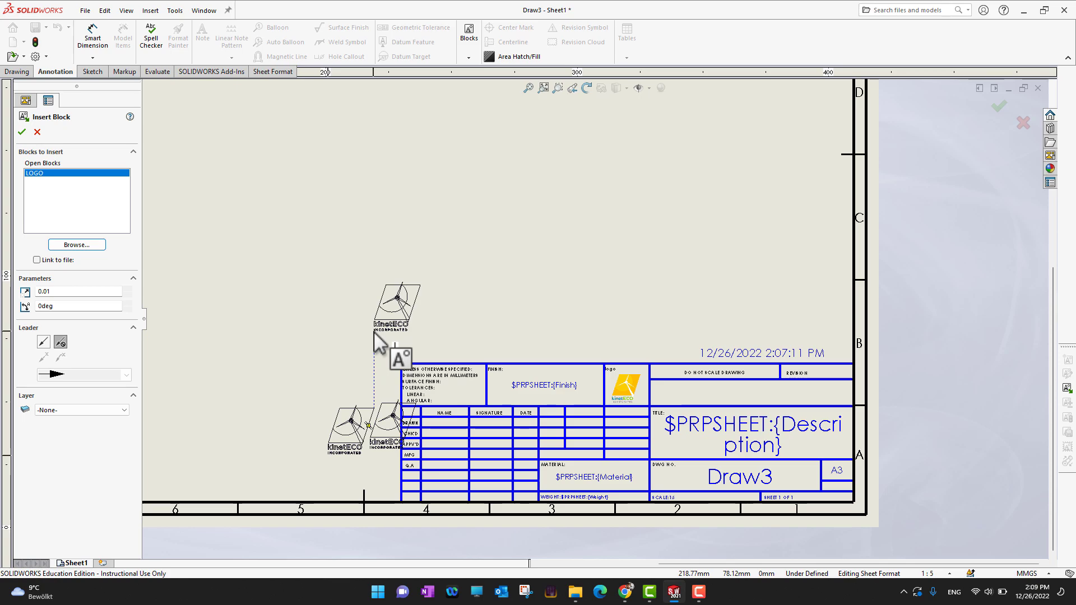
key("Escape")
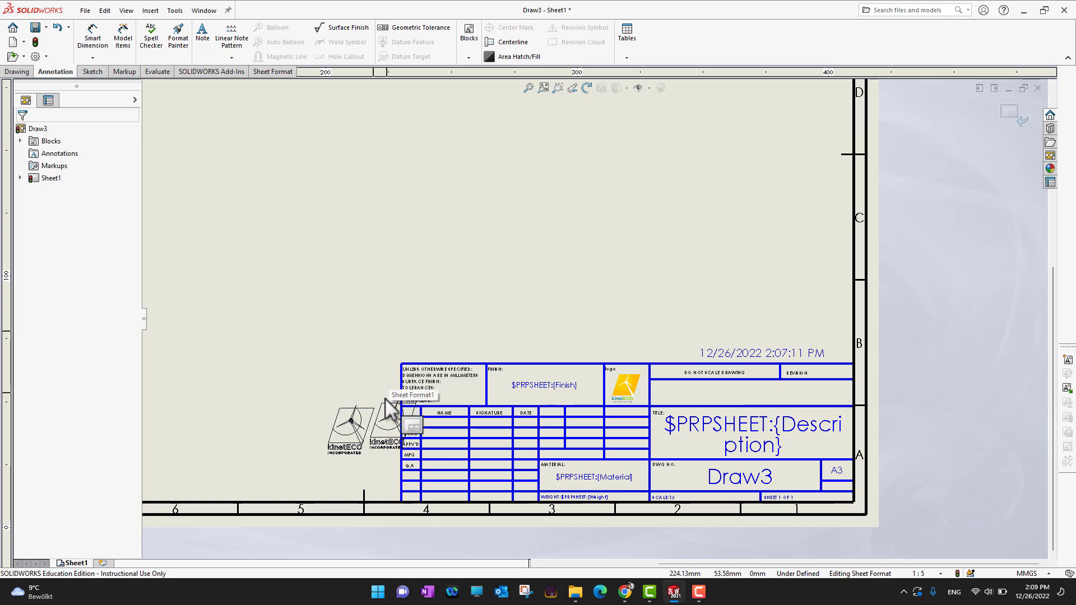
Step: Delete the LOGO instance overlapping the title block's left edge
left_click(402, 413)
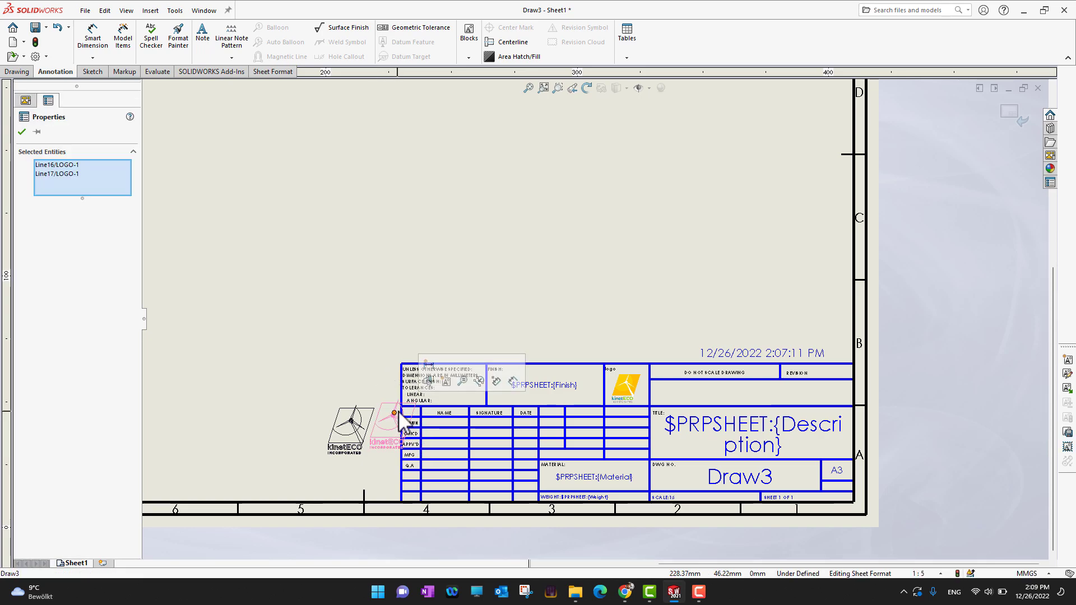
key("Delete")
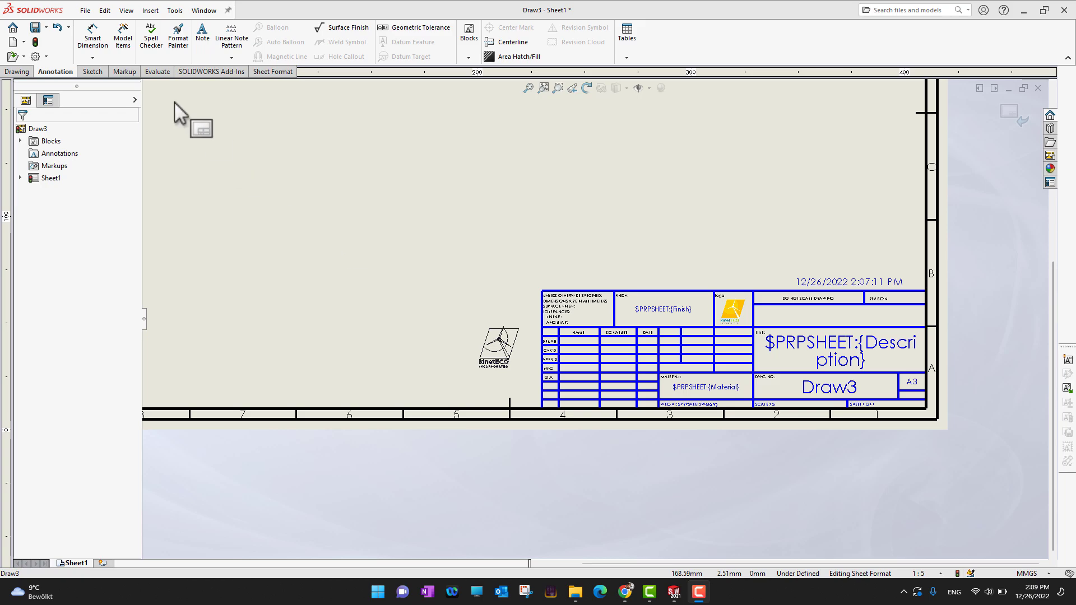
Step: Open the Options dialog and review the System Options categories one by one
left_click(35, 57)
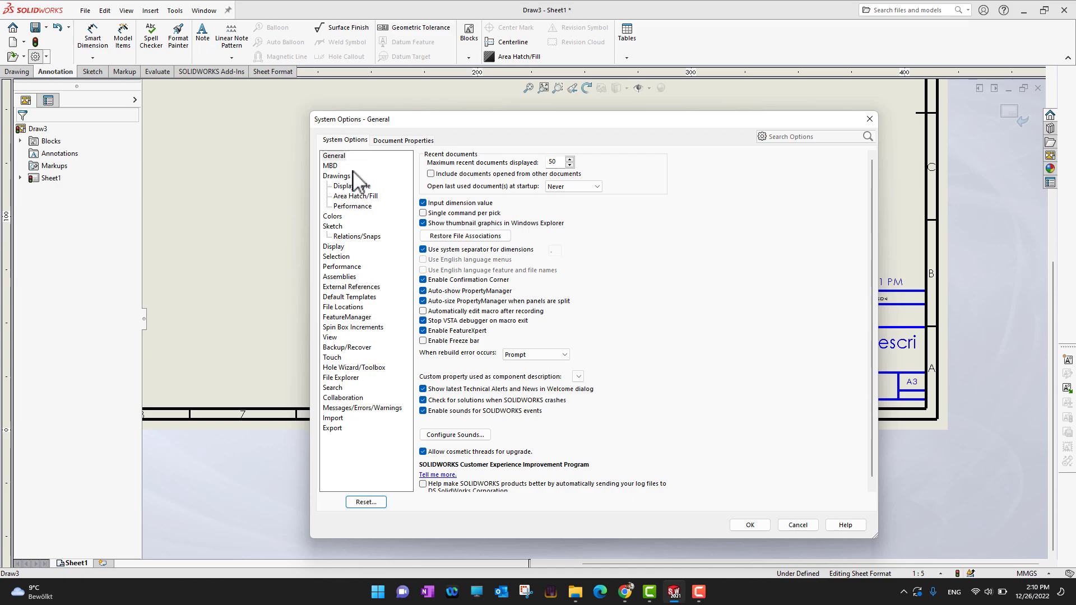
left_click(387, 143)
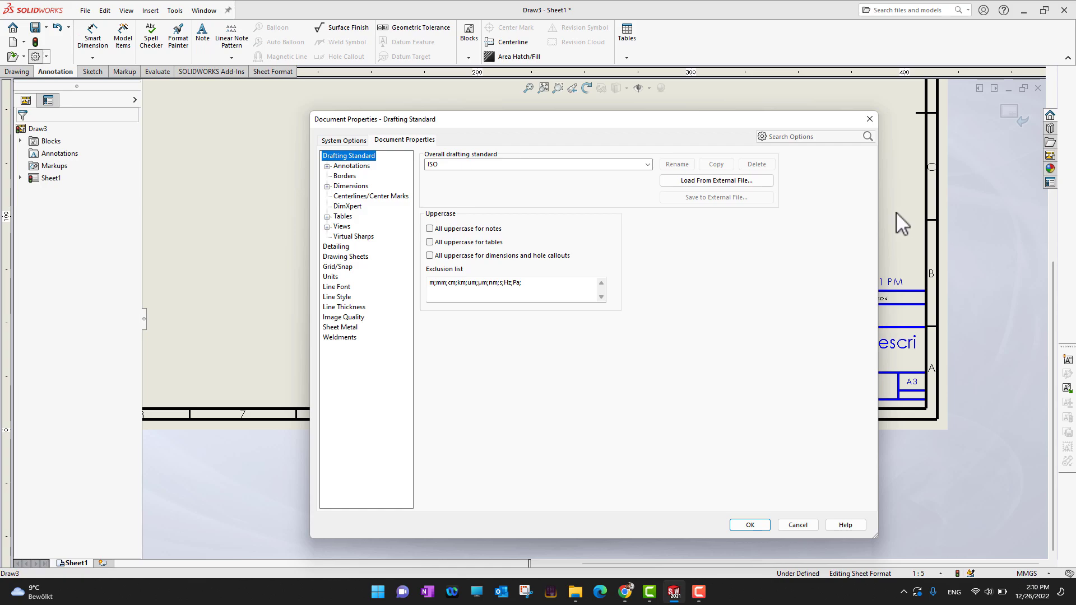
left_click(346, 141)
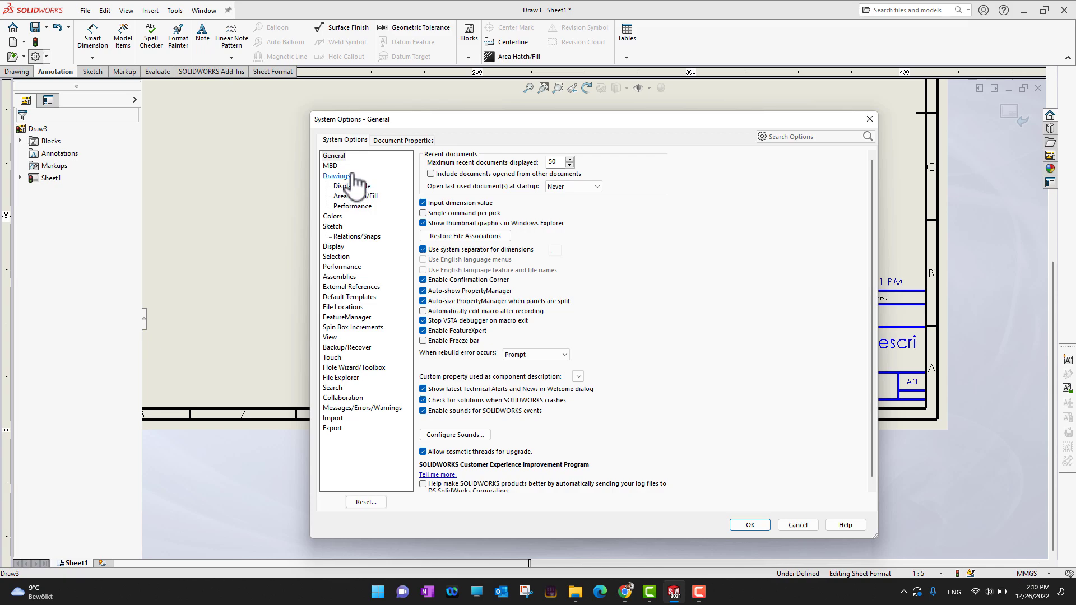
left_click(346, 267)
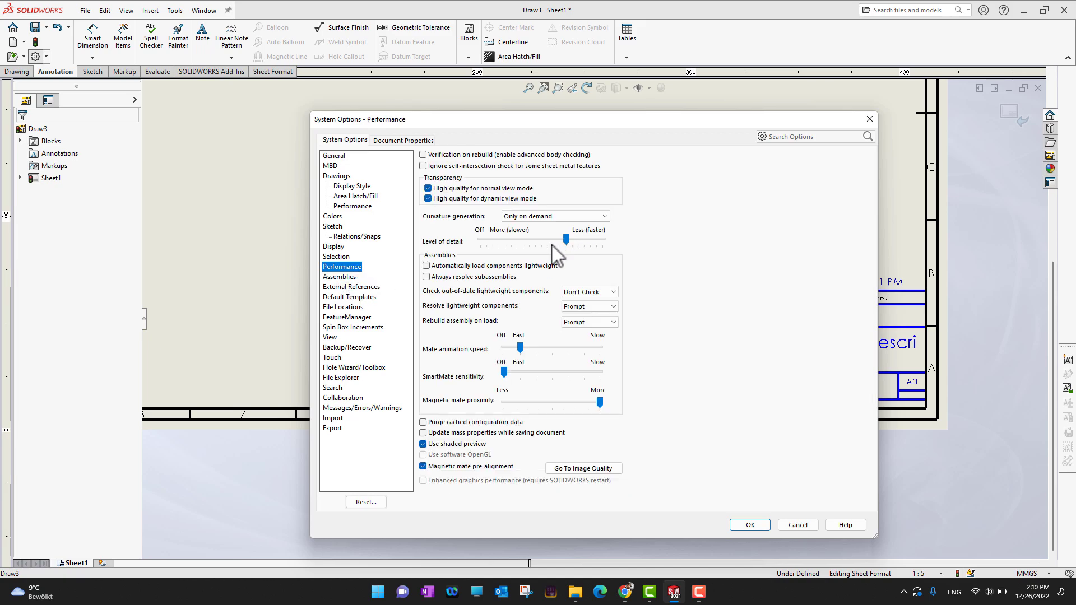
left_click(359, 297)
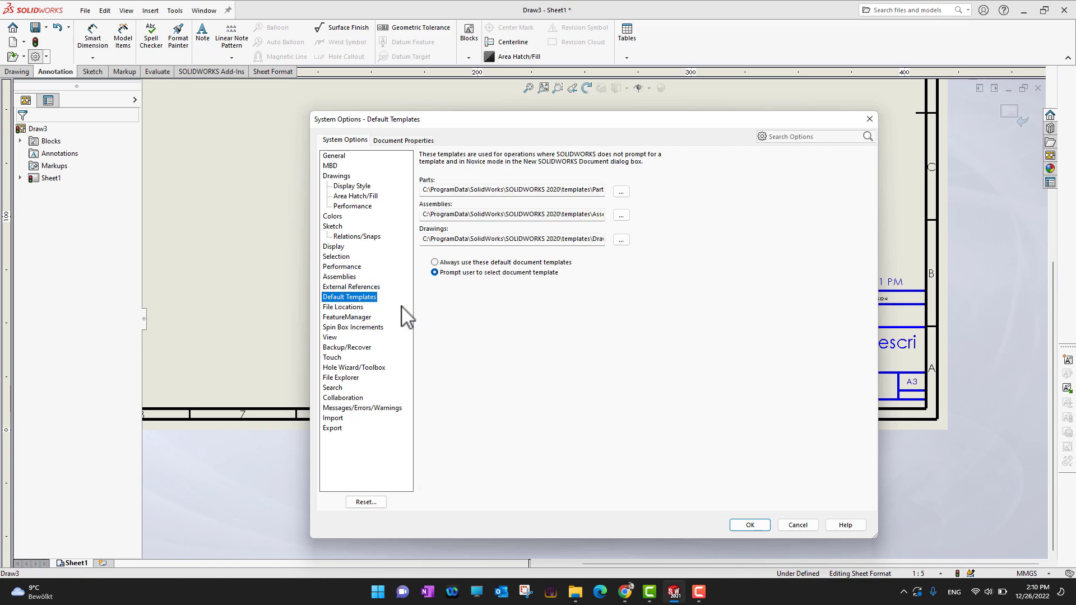
left_click(344, 307)
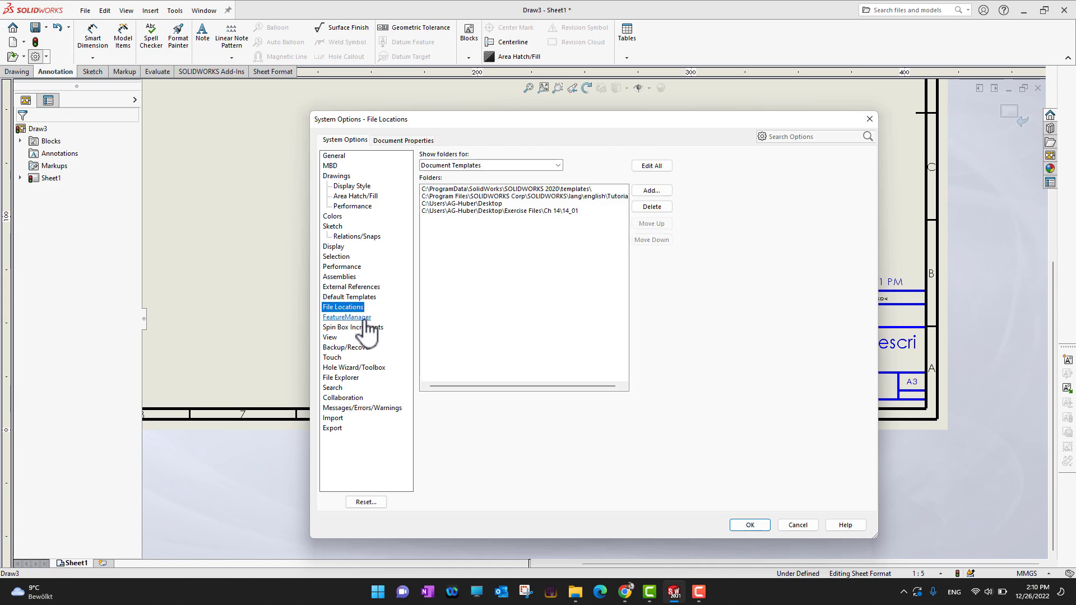
left_click(358, 317)
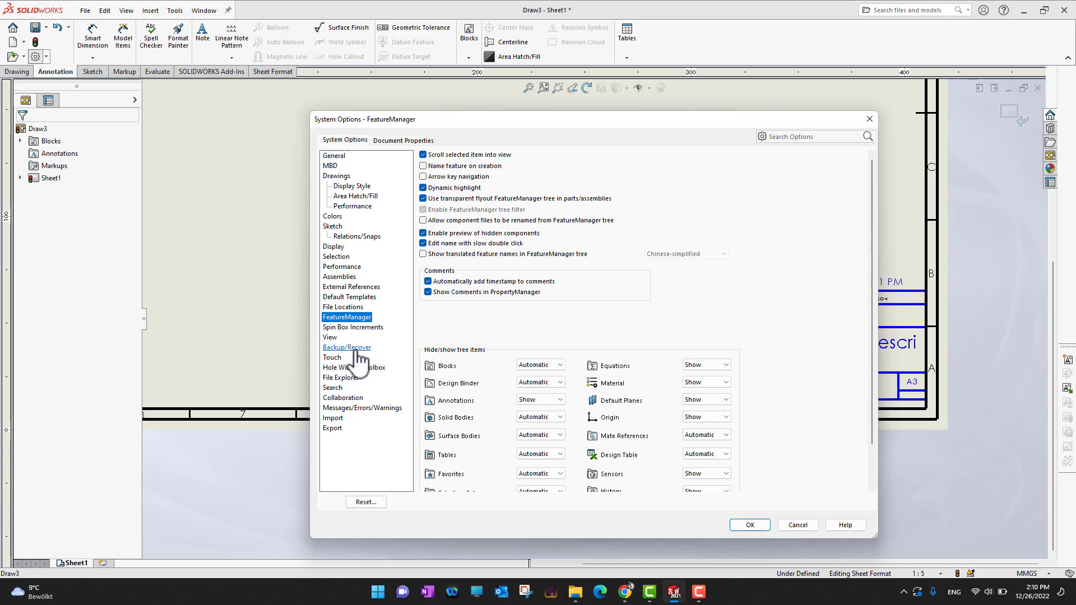
left_click(348, 347)
left_click(345, 368)
left_click(343, 377)
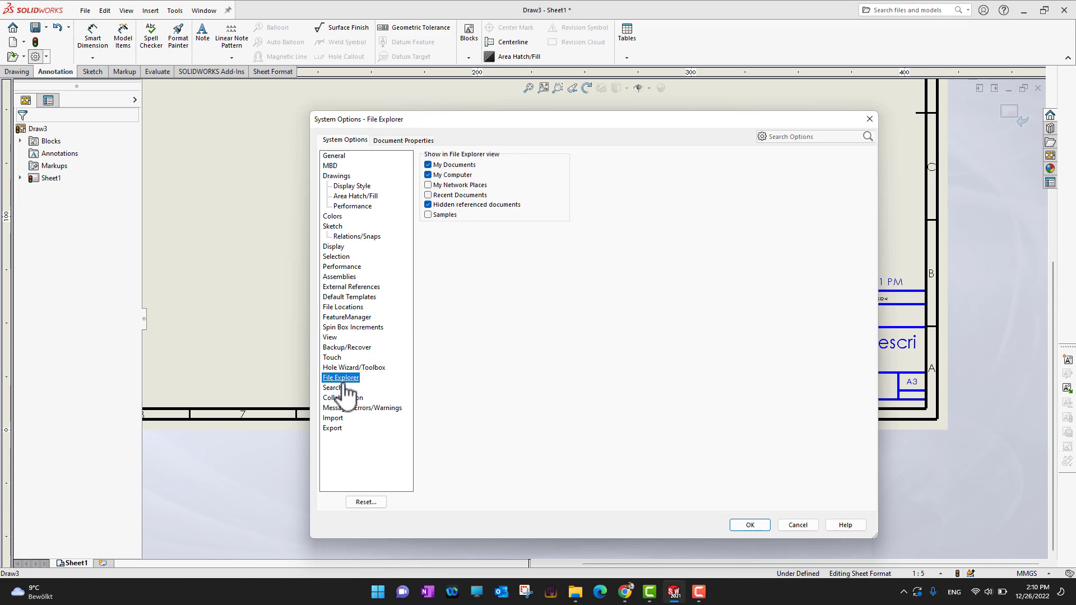
left_click(337, 388)
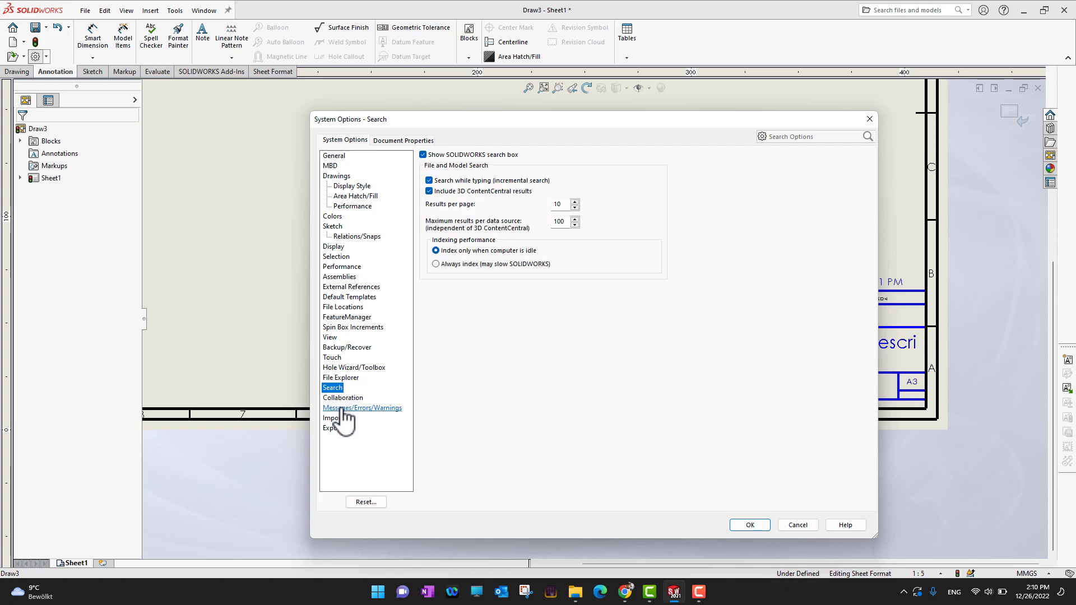
left_click(346, 409)
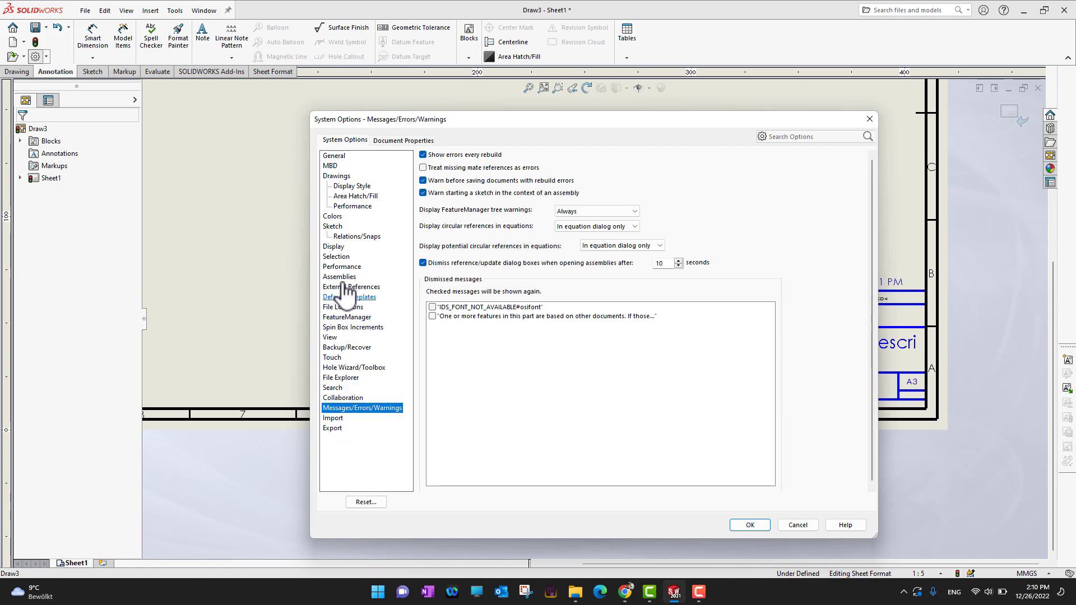
Step: Switch to Document Properties and review the Annotations and Borders settings
left_click(404, 140)
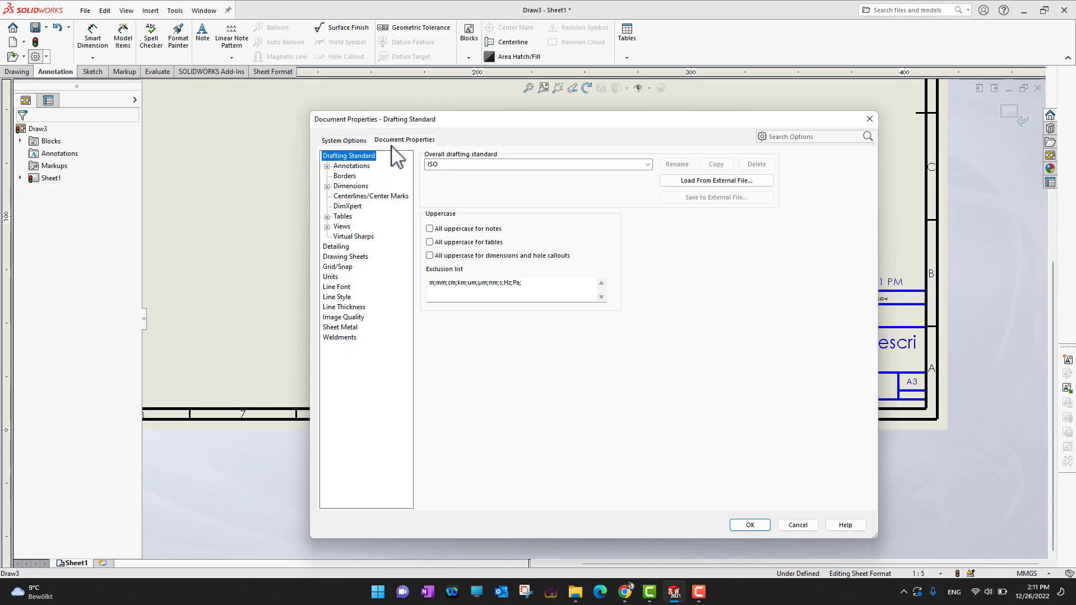
left_click(358, 167)
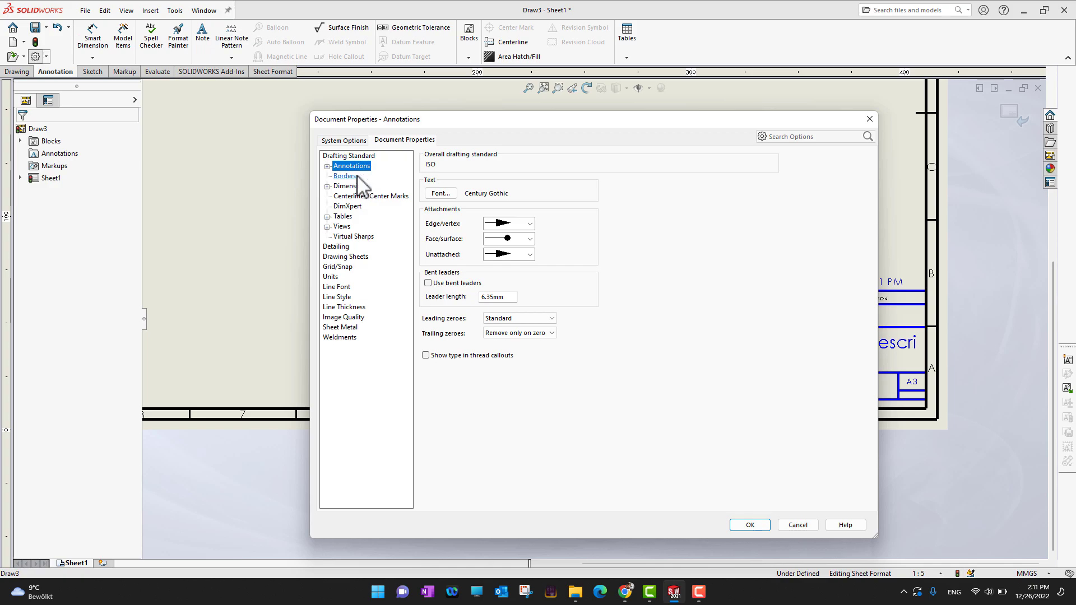
left_click(344, 177)
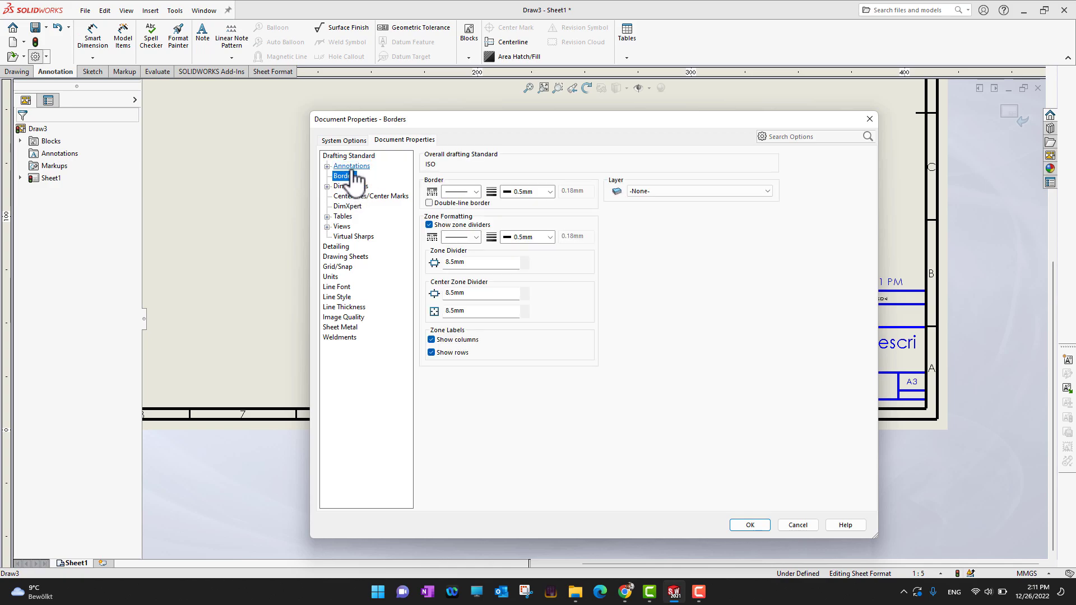
Step: Expand the Annotations category in Document Properties and review its subcategories from Balloons through Surface Finishes
double_click(352, 166)
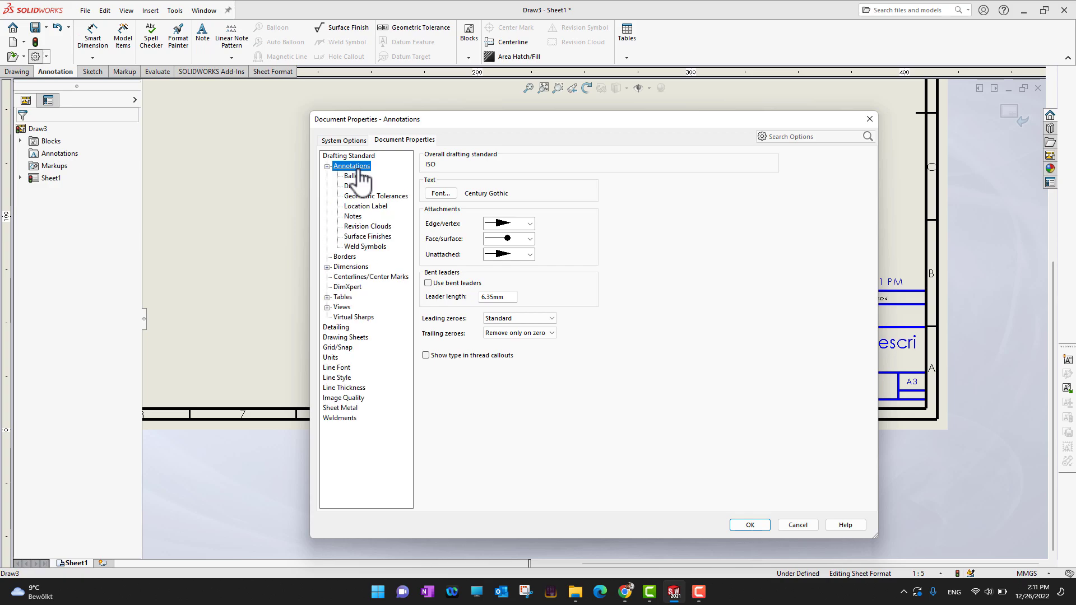
left_click(361, 178)
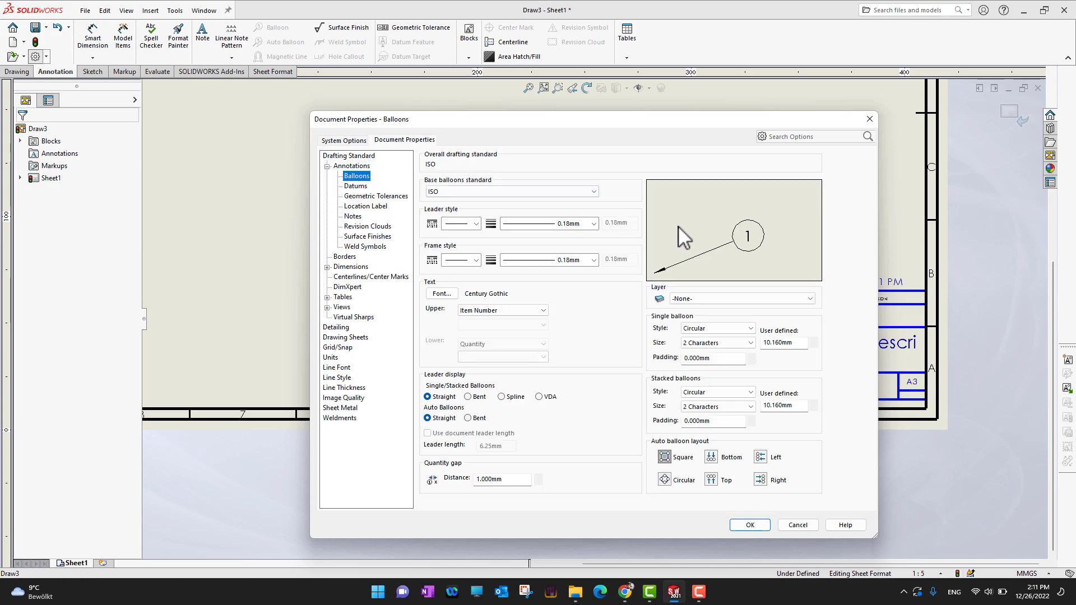
left_click(362, 187)
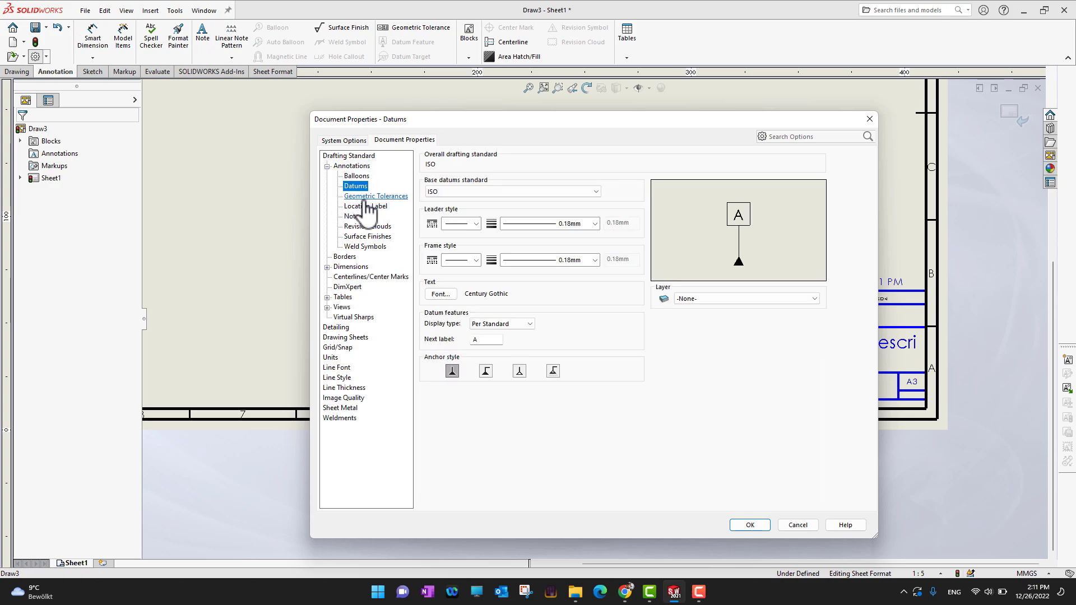
left_click(364, 197)
left_click(365, 207)
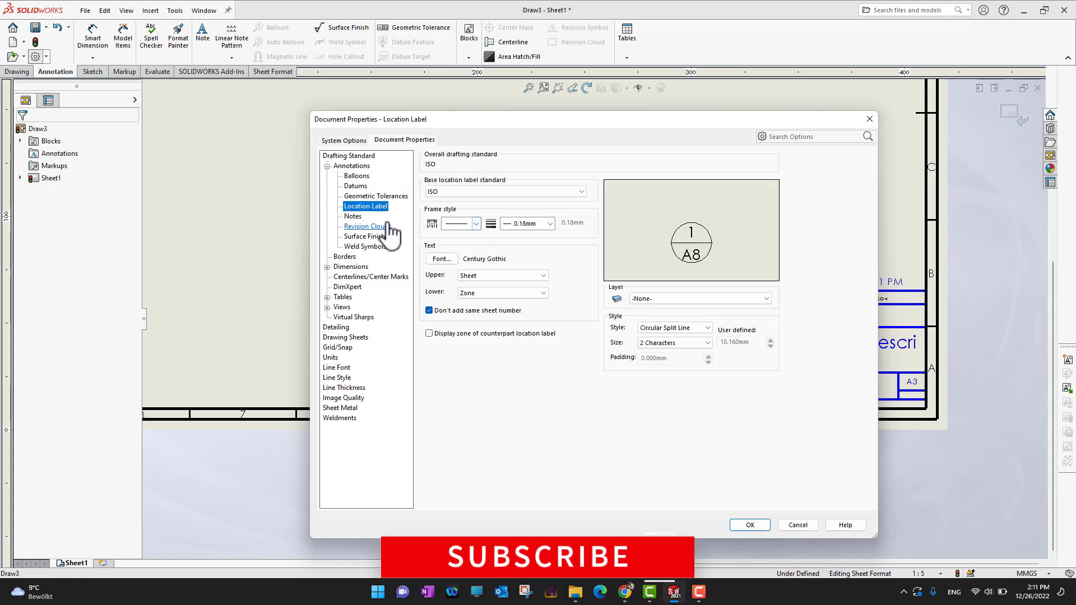
left_click(353, 216)
left_click(365, 226)
left_click(370, 237)
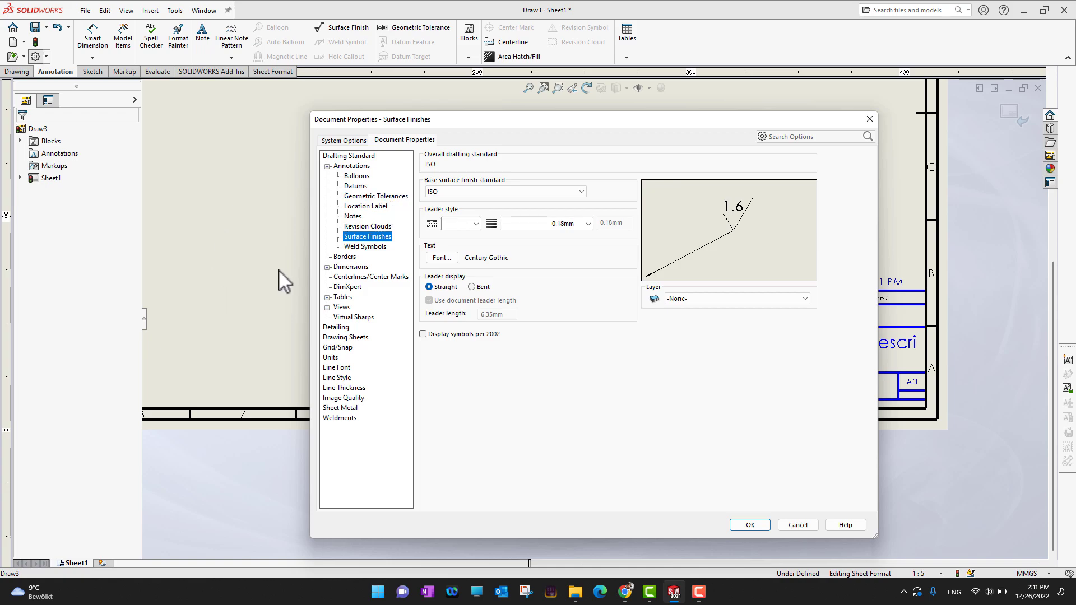
Step: Expand the Dimensions category and review its Angle, Angular Running, Arc Length, Chamfer, Diameter, Linear and Ordinate settings
left_click(362, 268)
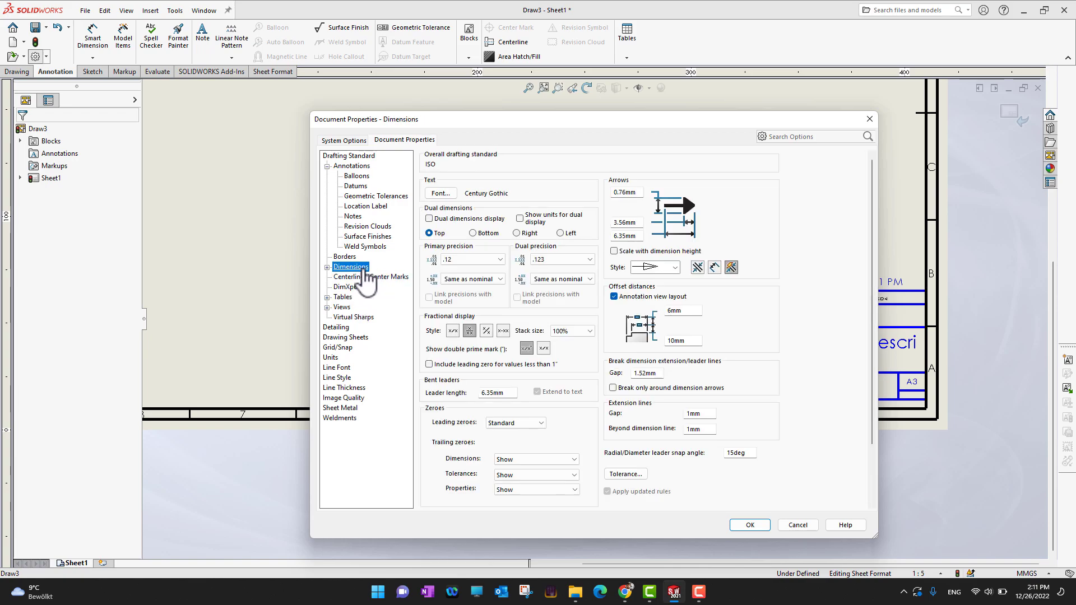
double_click(350, 268)
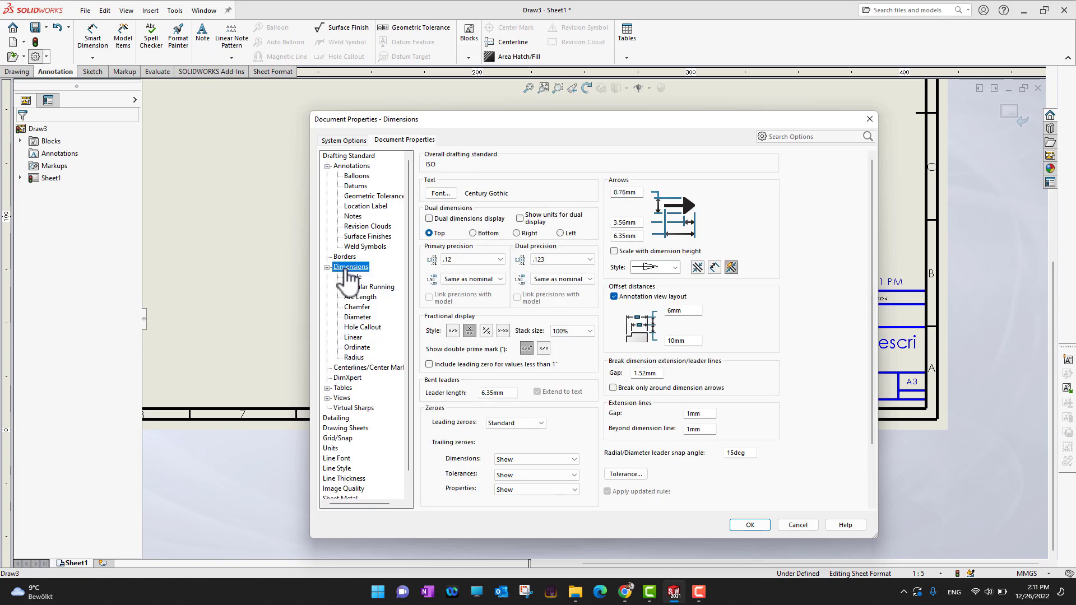
left_click(351, 277)
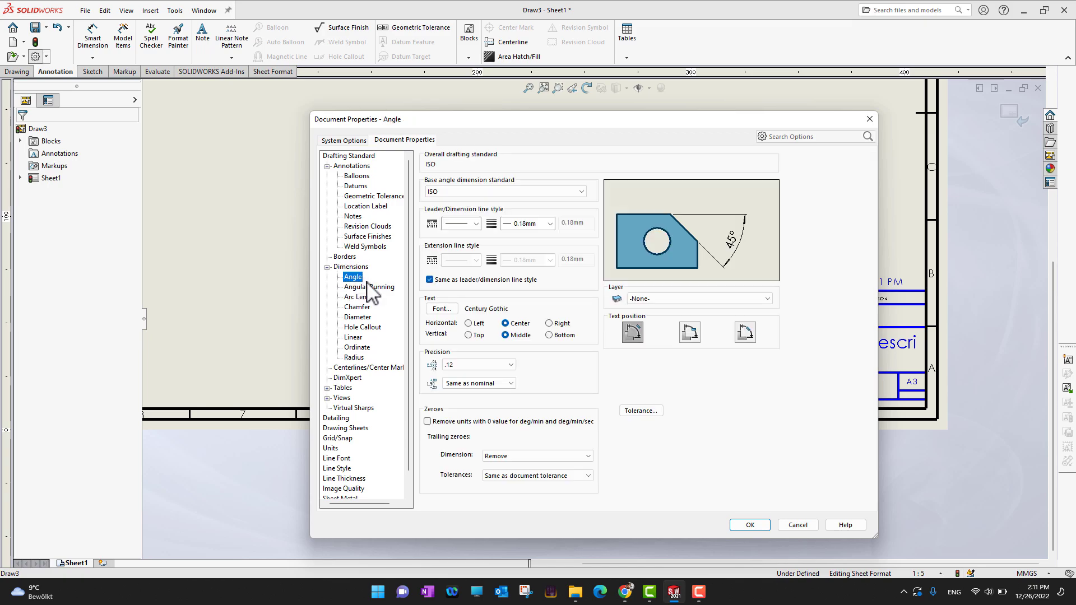
left_click(370, 287)
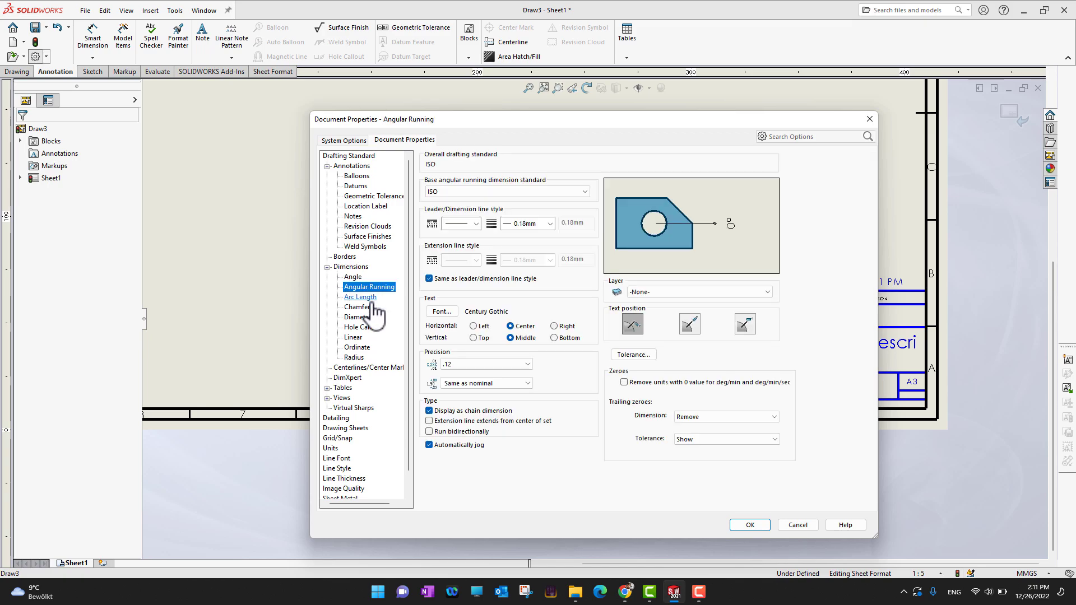
left_click(364, 297)
left_click(359, 307)
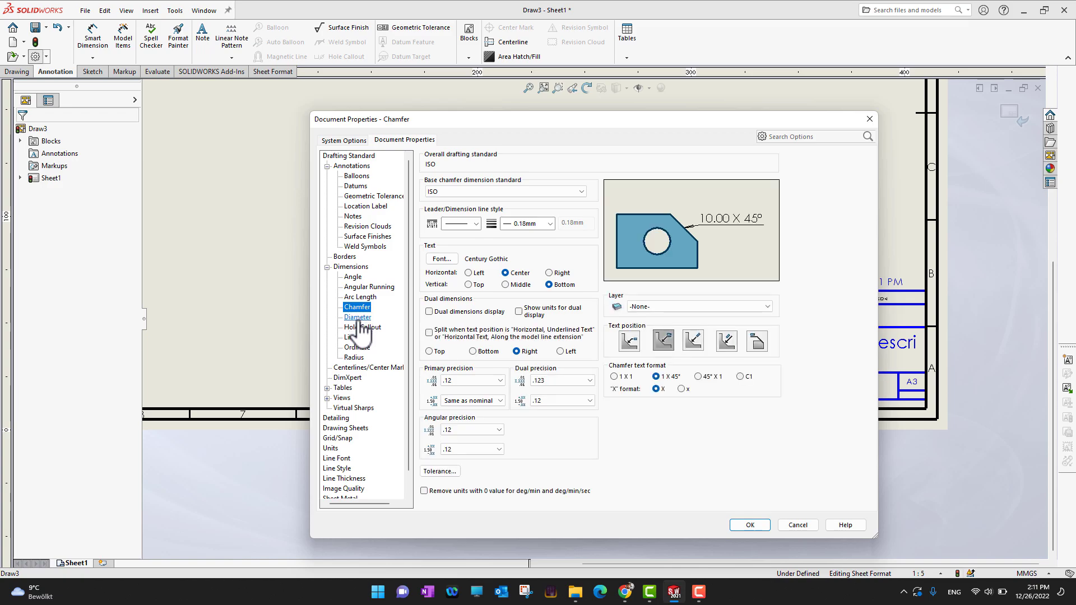
left_click(358, 317)
left_click(359, 337)
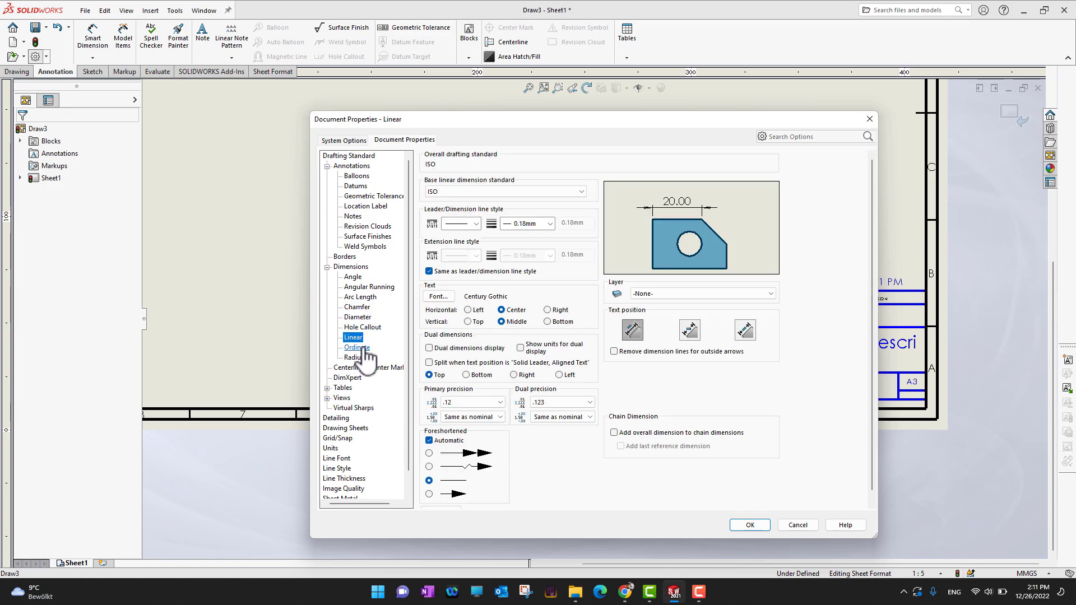
left_click(364, 348)
Step: Review the Units settings, including the dual dimension length decimals list, and close the Document Properties dialog
scroll(374, 392, "down", 1)
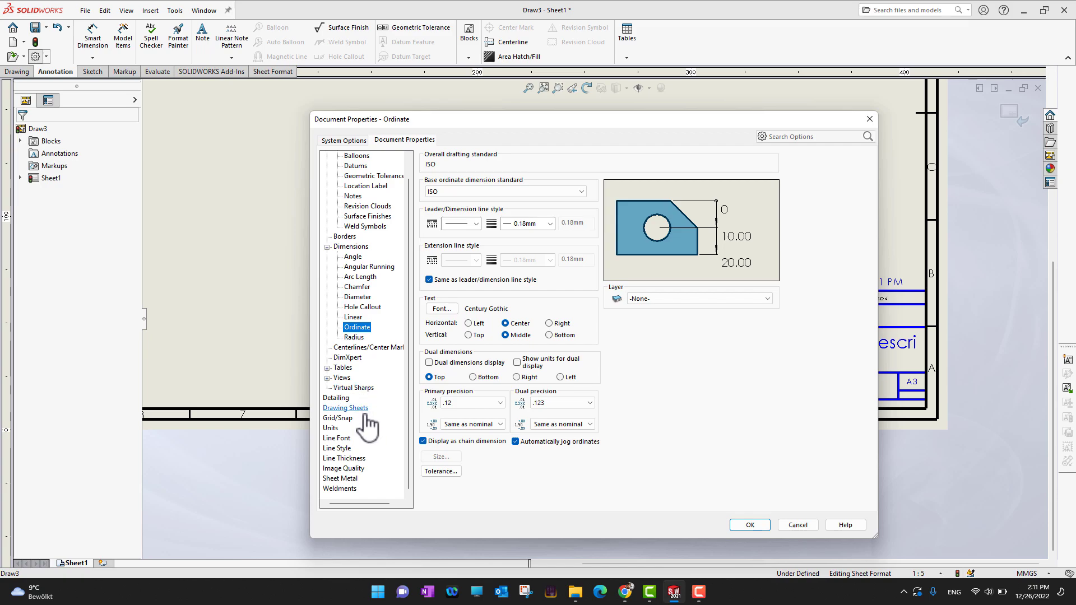
left_click(330, 428)
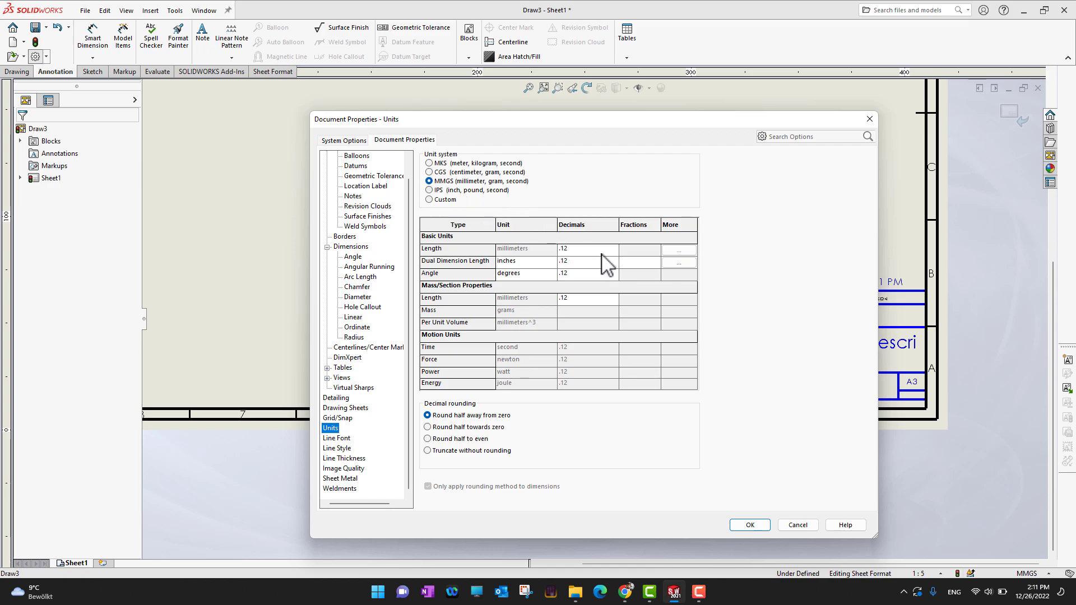
left_click(611, 276)
left_click(610, 261)
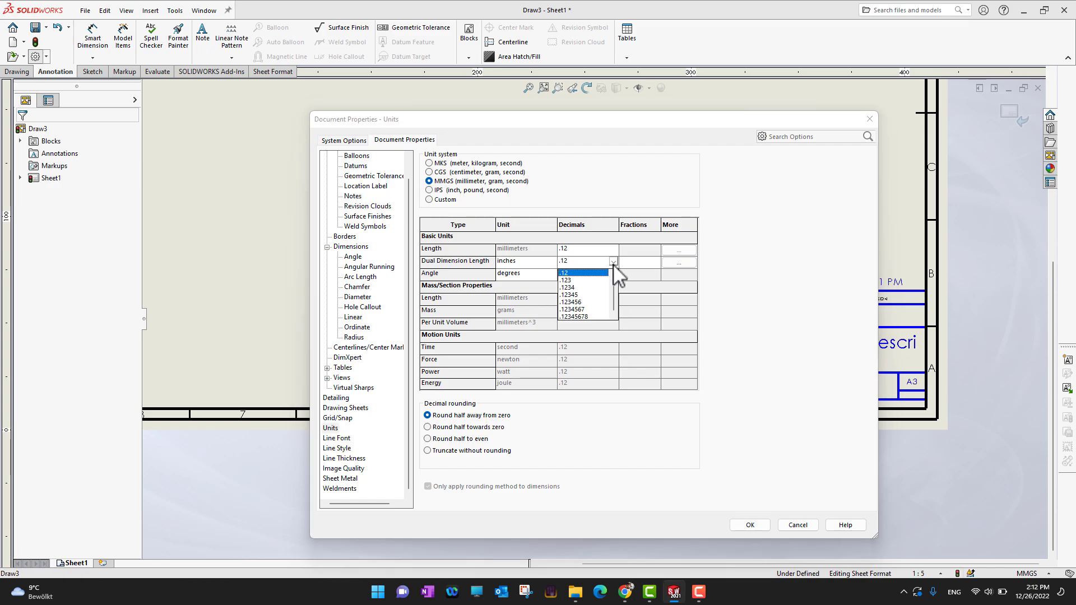
left_click(779, 308)
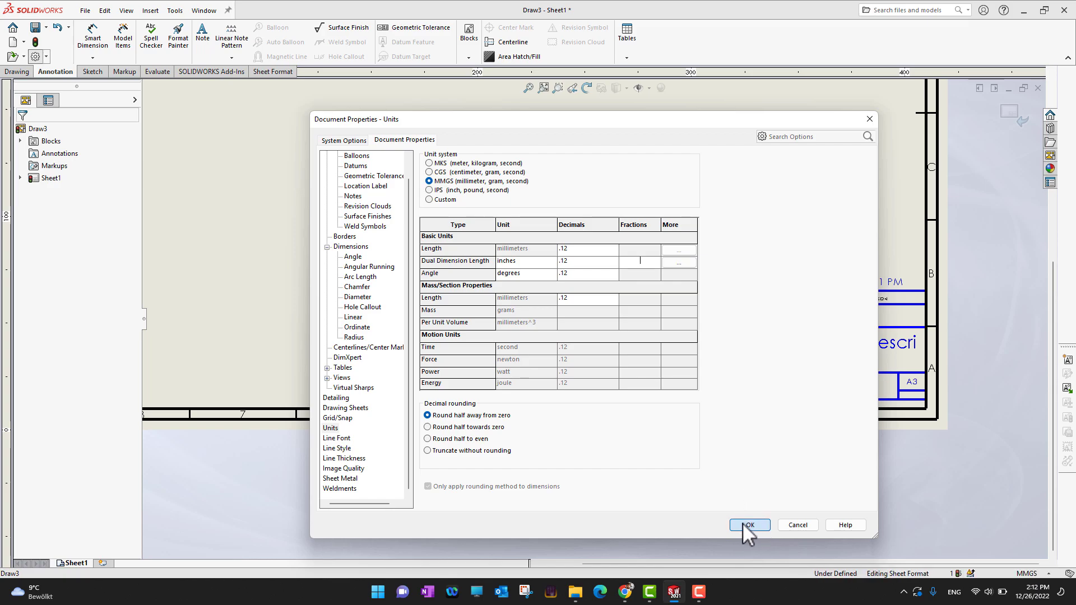
left_click(742, 525)
scroll(449, 322, "up", 3)
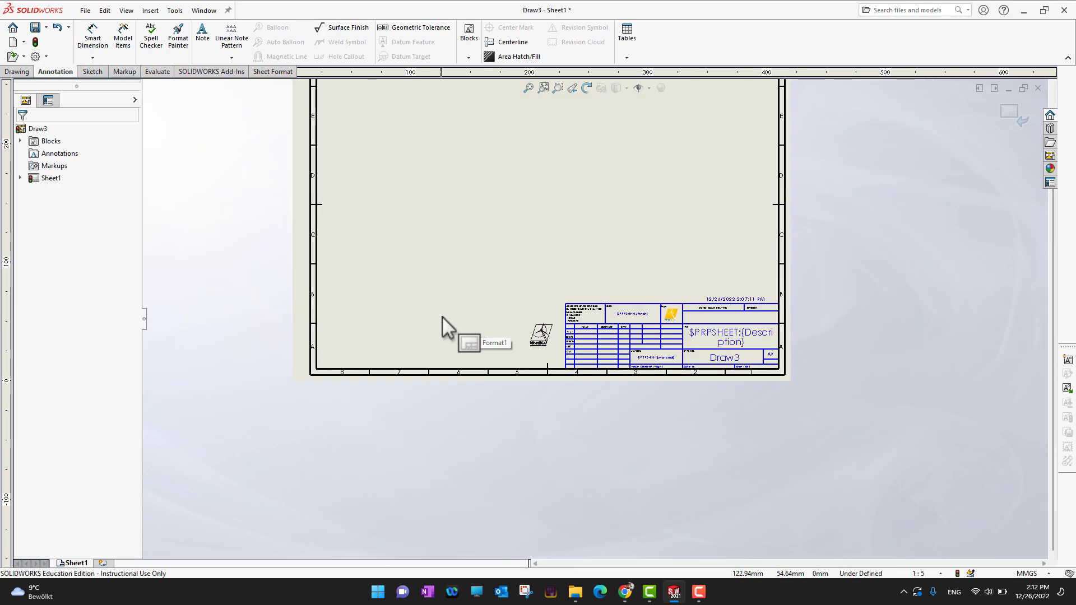
scroll(586, 293, "down", 5)
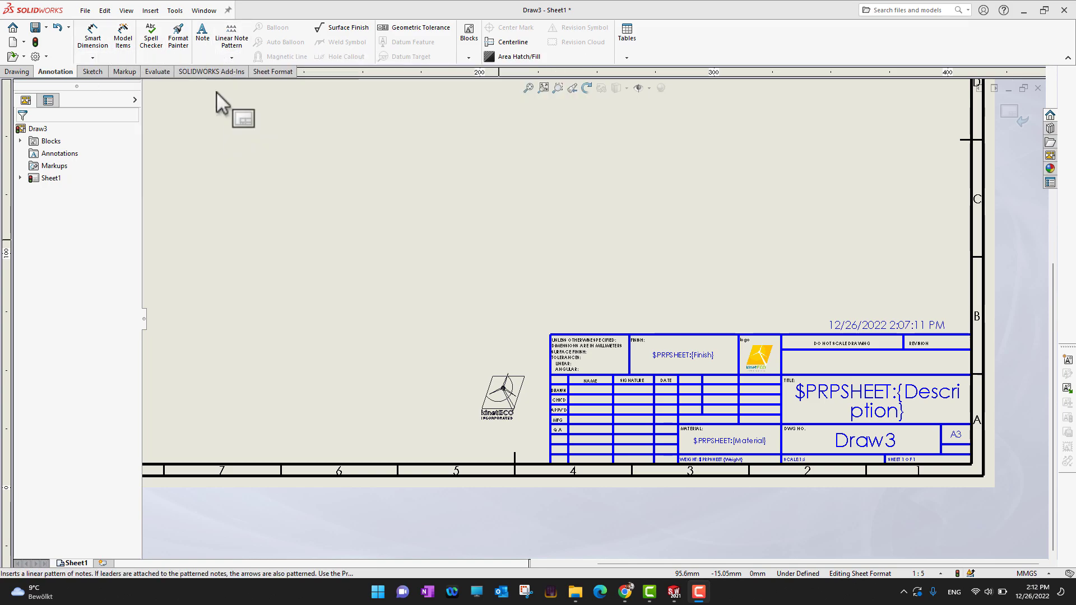
left_click(95, 73)
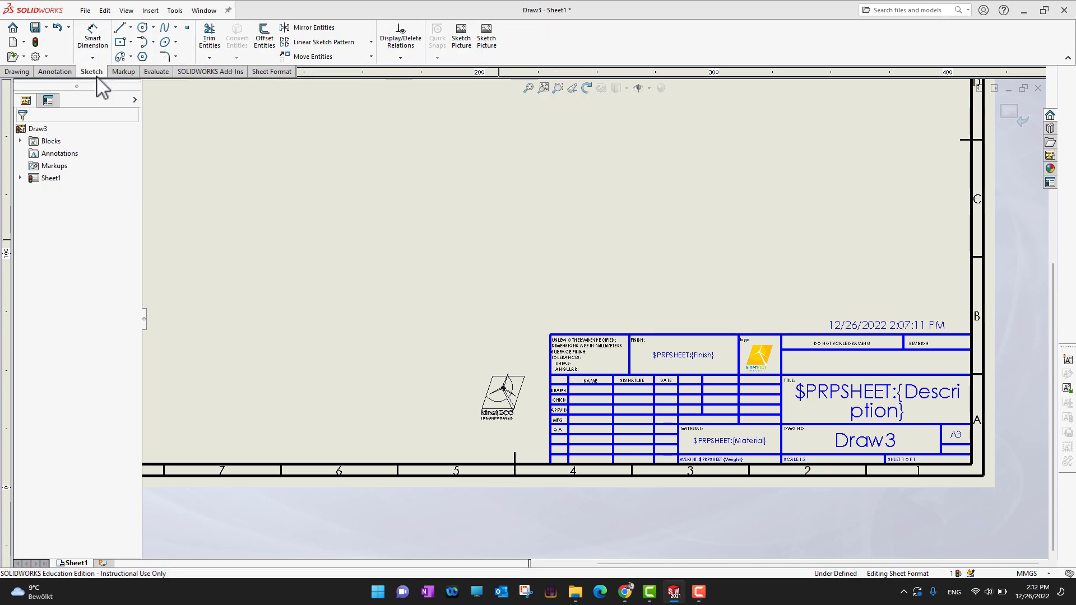